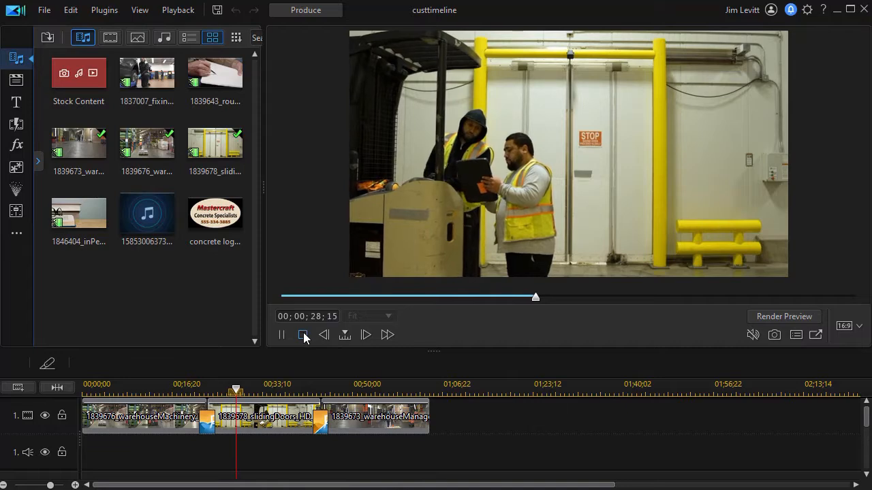
Step: Pause the preview playback and enlarge the timeline area until all three pairs of video and audio tracks fit
{"action": "left_click", "coordinate": [282, 335]}
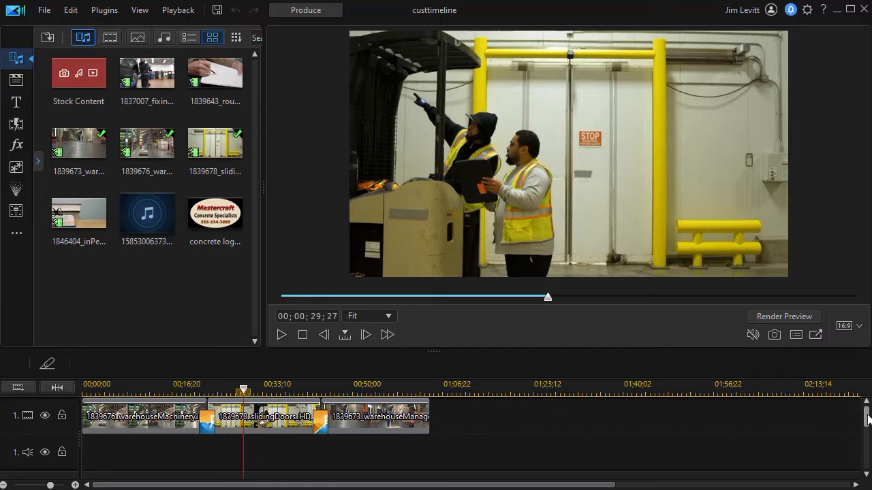
{"action": "mouse_move", "coordinate": [868, 418]}
{"action": "left_mouse_down"}
{"action": "mouse_move", "coordinate": [867, 469]}
{"action": "mouse_move", "coordinate": [859, 408]}
{"action": "left_mouse_up"}
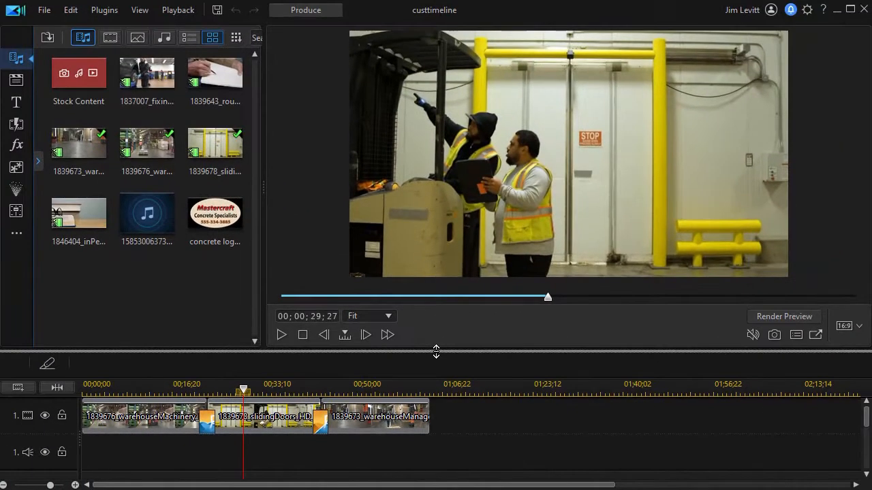
{"action": "left_click_drag", "start_coordinate": [536, 257], "coordinate": [525, 207]}
{"action": "left_click_drag", "start_coordinate": [430, 320], "coordinate": [412, 107]}
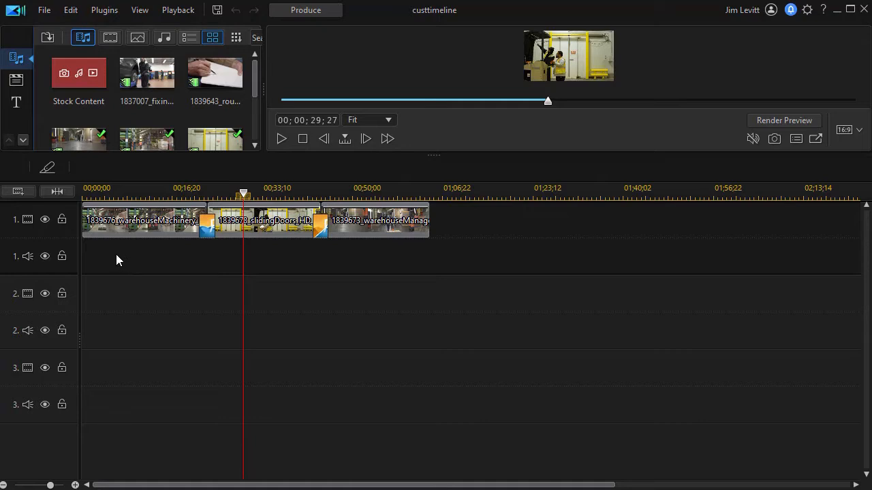
Step: Set the height of all audio tracks to Small and make audio track 2 taller on its own
{"action": "right_click", "coordinate": [35, 232]}
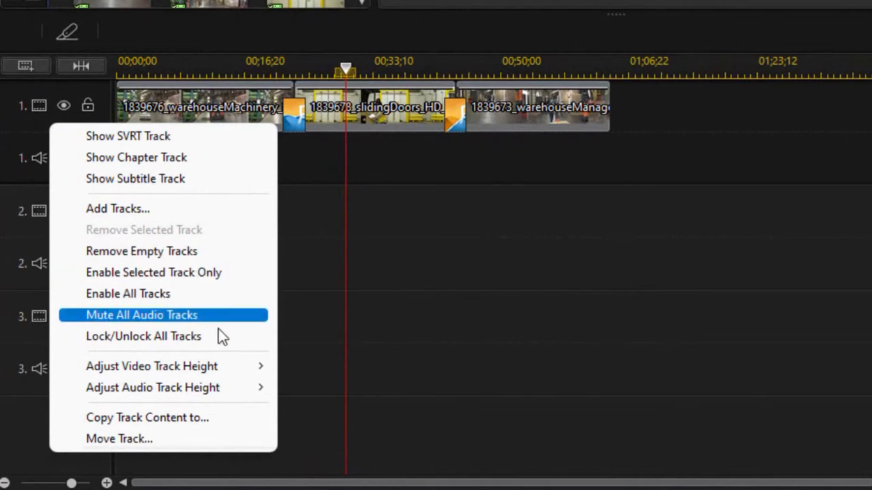
{"action": "mouse_move", "coordinate": [232, 368]}
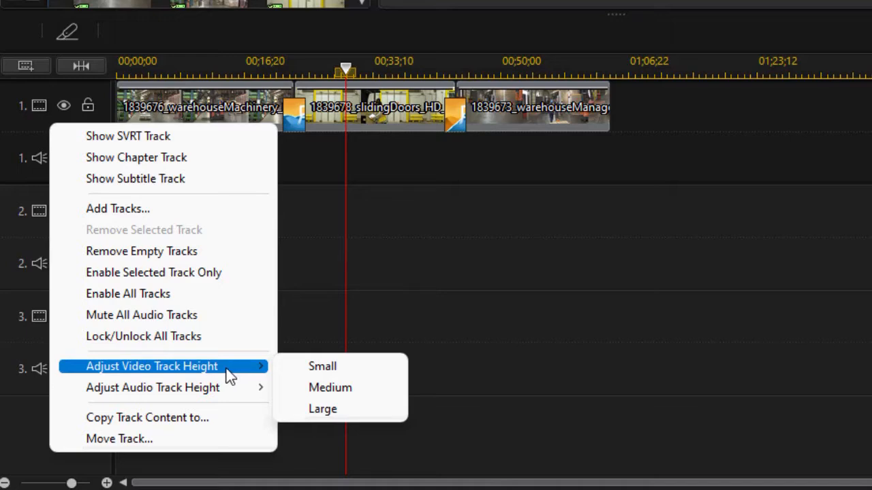
{"action": "mouse_move", "coordinate": [228, 391]}
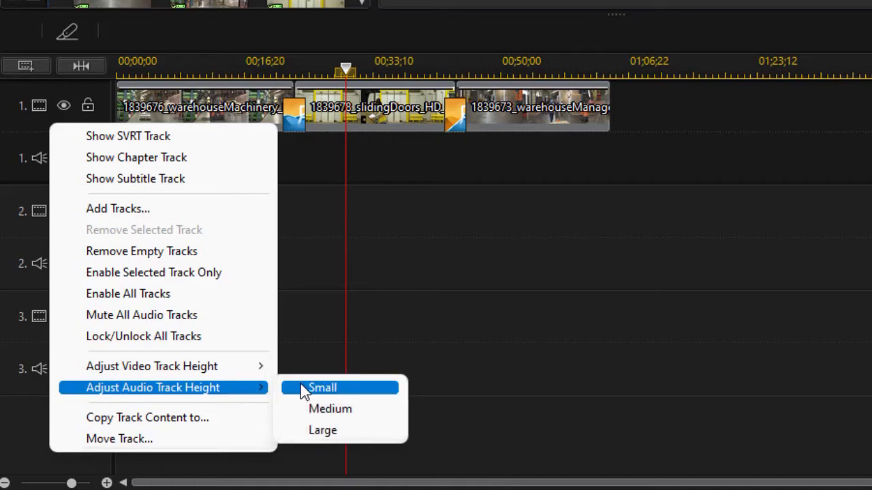
{"action": "left_click", "coordinate": [365, 393]}
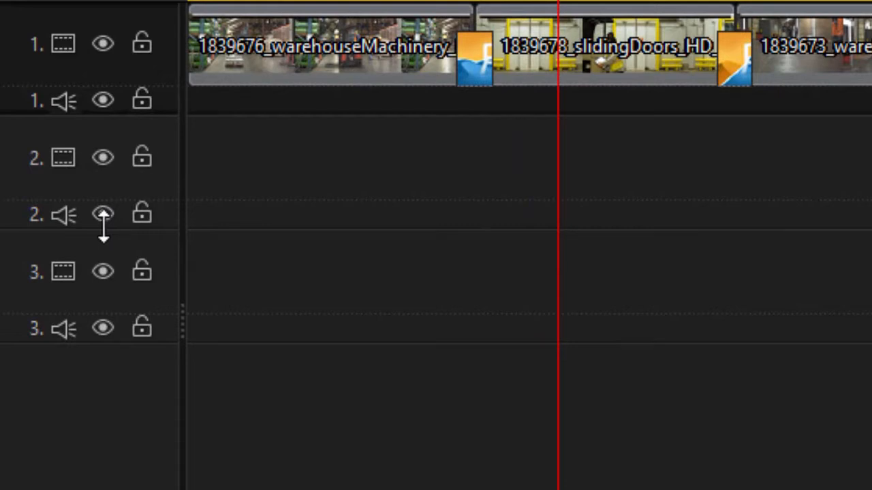
{"action": "left_click_drag", "start_coordinate": [103, 230], "coordinate": [81, 279]}
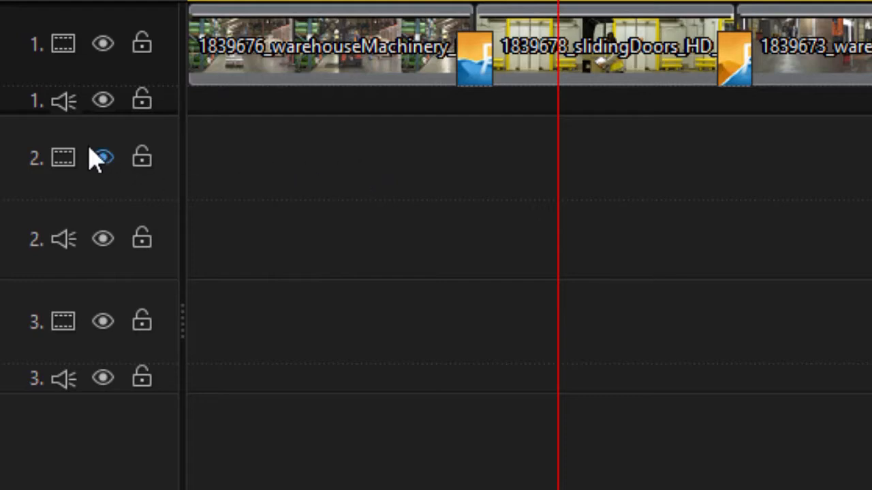
Step: Set the height of all audio tracks to Medium
{"action": "right_click", "coordinate": [21, 136]}
{"action": "mouse_move", "coordinate": [310, 489]}
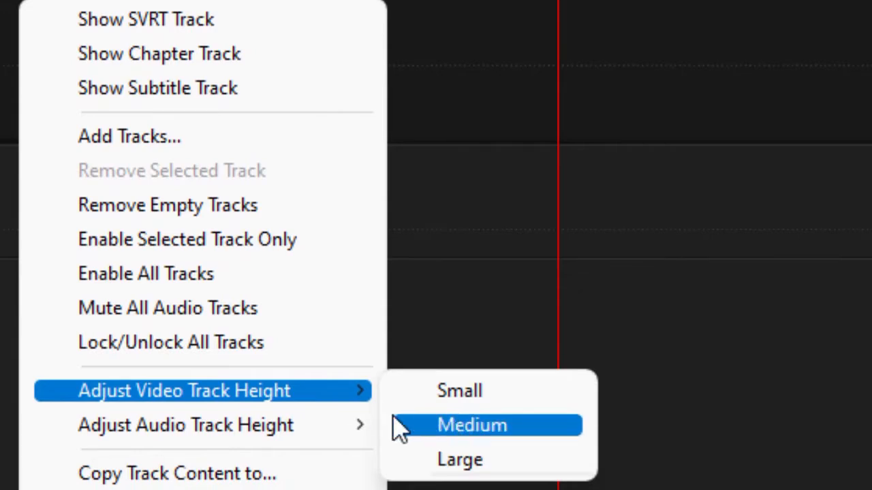
{"action": "mouse_move", "coordinate": [324, 429]}
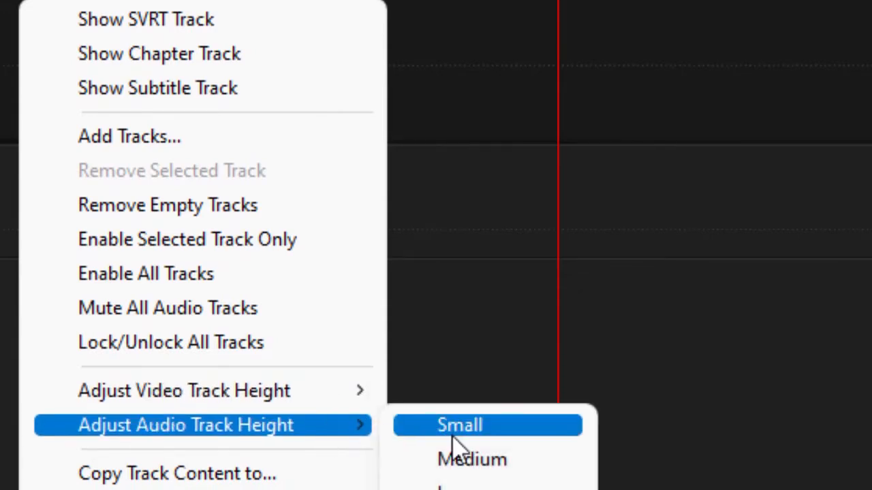
{"action": "left_click", "coordinate": [468, 459]}
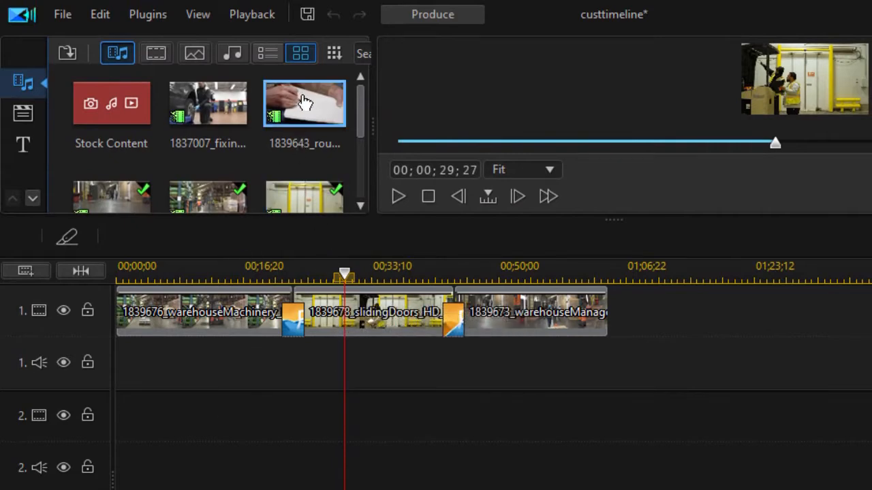
Step: Place the 1839643 sketching clip on video track 2 at the playhead and shrink it into an overlay in the lower right of the picture
{"action": "left_click_drag", "start_coordinate": [304, 102], "coordinate": [351, 436]}
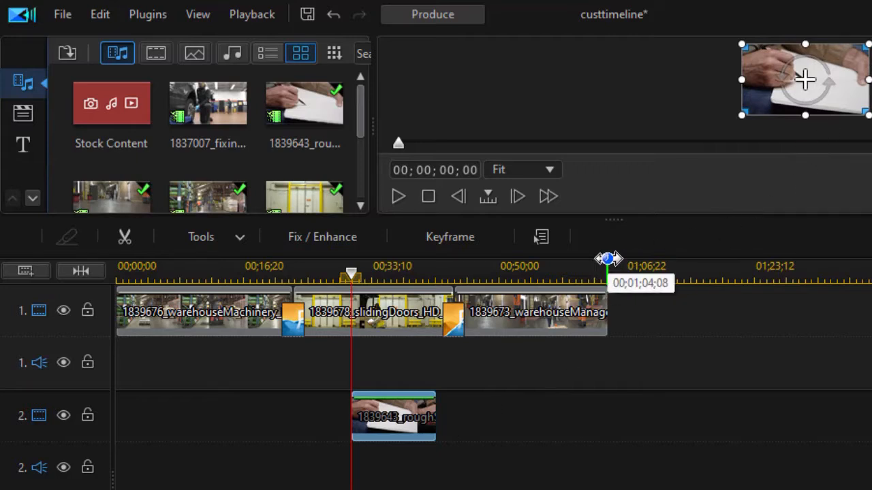
{"action": "left_click_drag", "start_coordinate": [609, 221], "coordinate": [595, 317]}
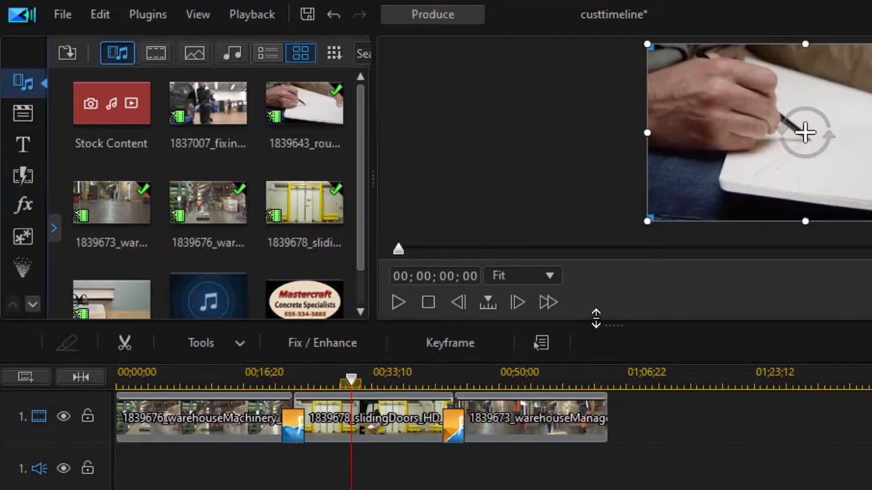
{"action": "left_click_drag", "start_coordinate": [650, 220], "coordinate": [734, 170]}
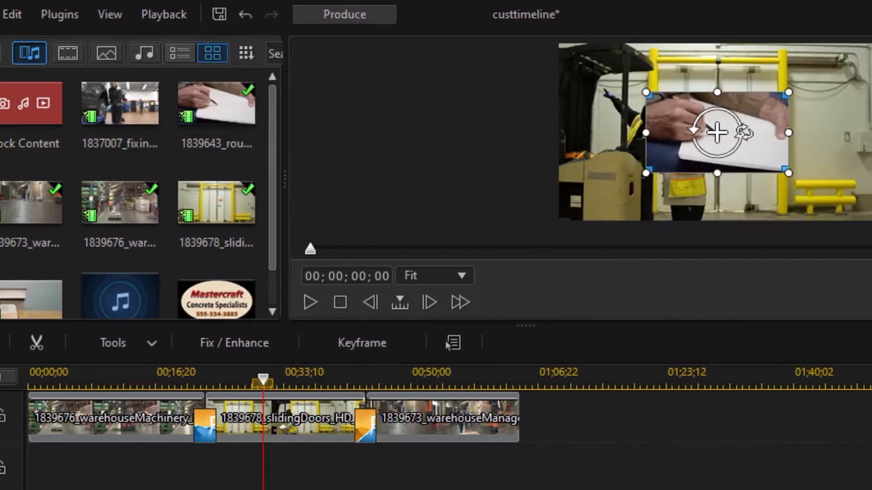
{"action": "left_click_drag", "start_coordinate": [839, 130], "coordinate": [871, 164]}
{"action": "left_click_drag", "start_coordinate": [809, 164], "coordinate": [798, 156]}
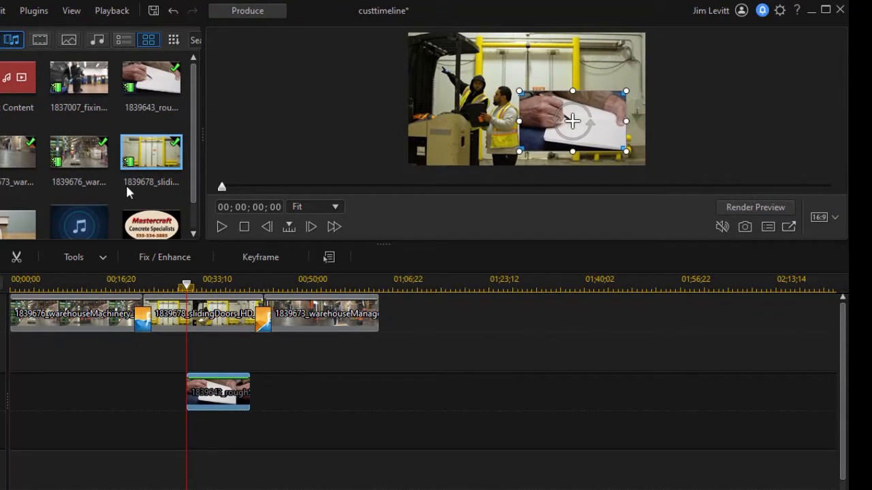
Step: Add the concrete logo image to video track 3 above the sketching clip's span, shrink it and move it to the picture's upper right
{"action": "left_click", "coordinate": [152, 225]}
{"action": "left_click_drag", "start_coordinate": [151, 224], "coordinate": [198, 472]}
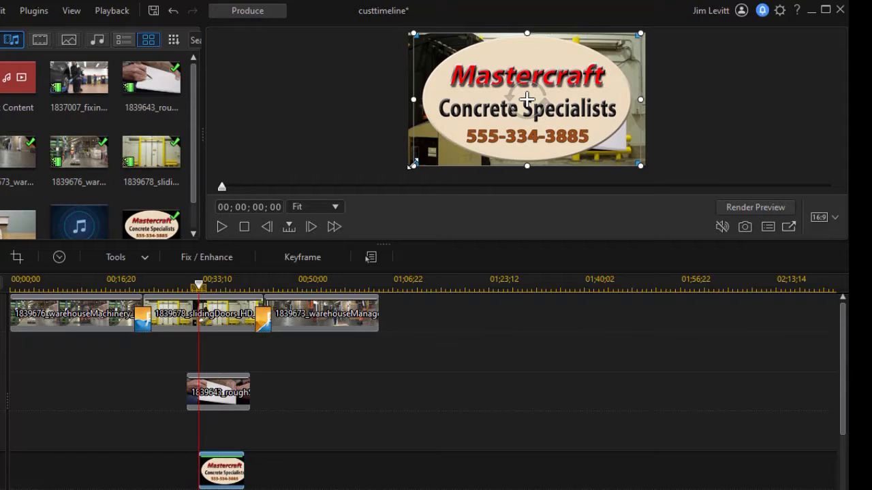
{"action": "left_click_drag", "start_coordinate": [413, 165], "coordinate": [495, 124]}
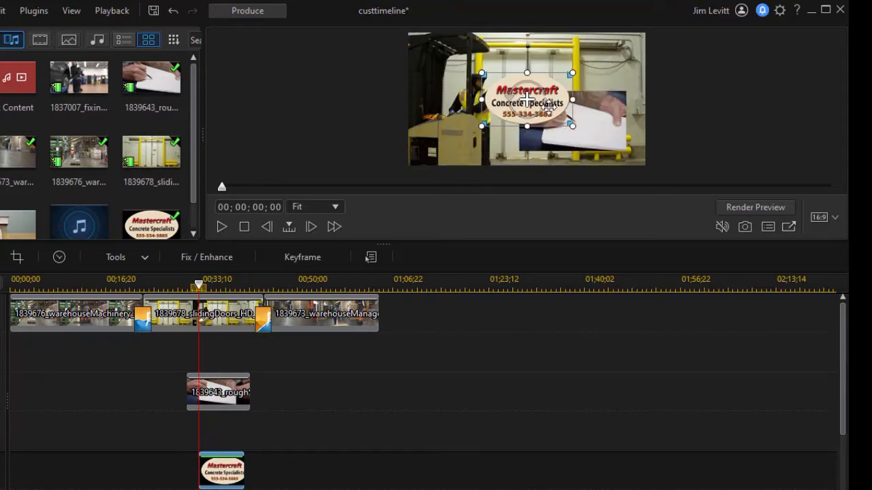
{"action": "left_click_drag", "start_coordinate": [549, 76], "coordinate": [607, 69]}
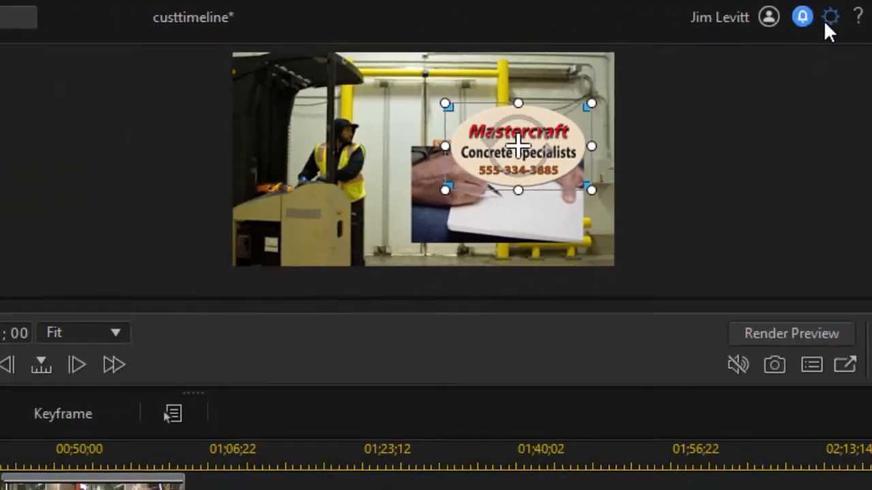
Step: Turn on the editing preference that reverses the timeline track order, and check the tracks with track 1 at the bottom
{"action": "left_click", "coordinate": [826, 19]}
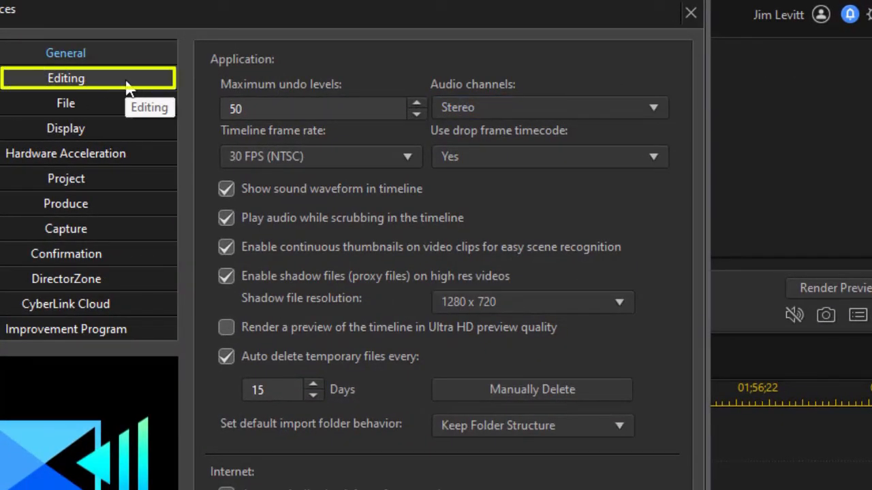
{"action": "left_click", "coordinate": [128, 87]}
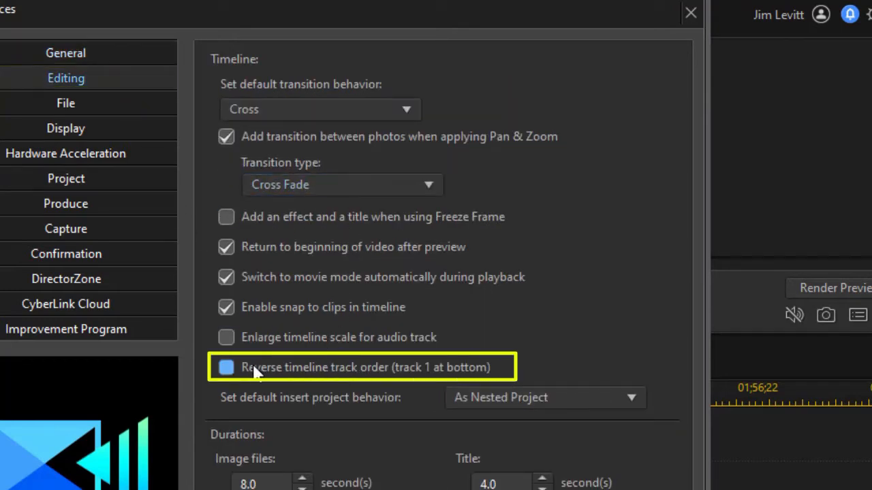
{"action": "left_click", "coordinate": [230, 372]}
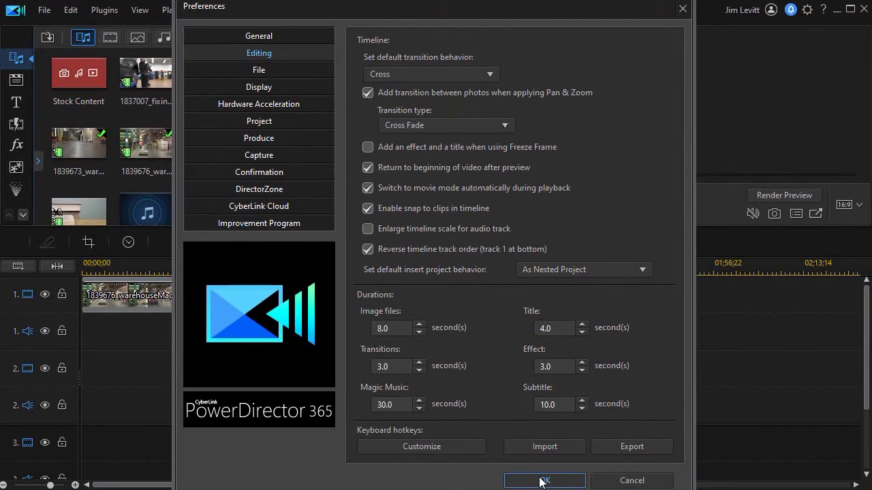
{"action": "left_click", "coordinate": [542, 481]}
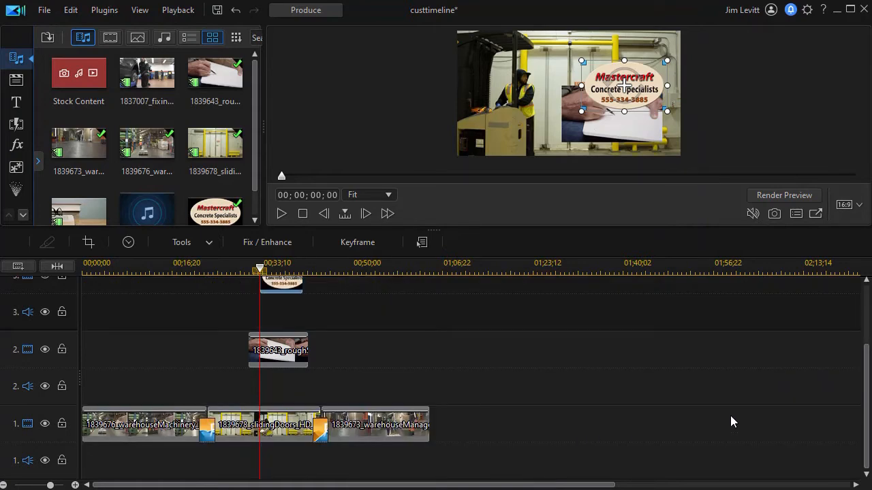
{"action": "left_click_drag", "start_coordinate": [866, 375], "coordinate": [863, 345]}
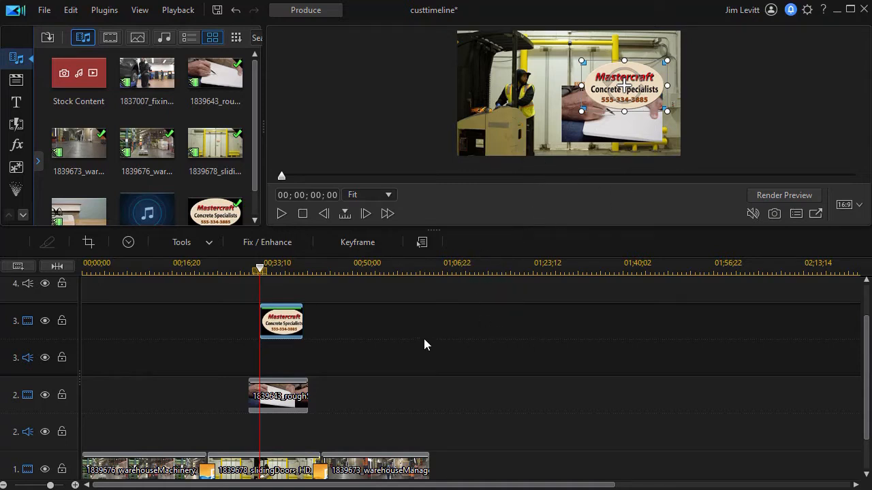
Step: Turn off the reversed timeline track order in the editing preferences
{"action": "left_click", "coordinate": [807, 10]}
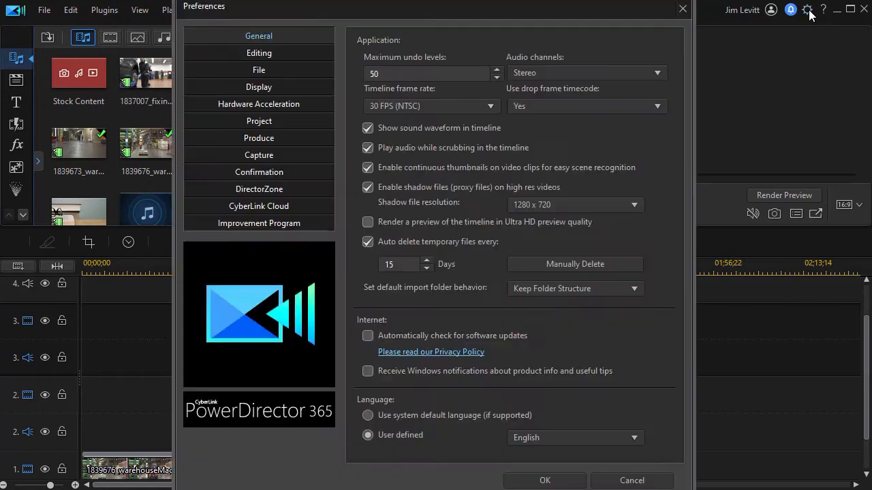
{"action": "left_click", "coordinate": [269, 53]}
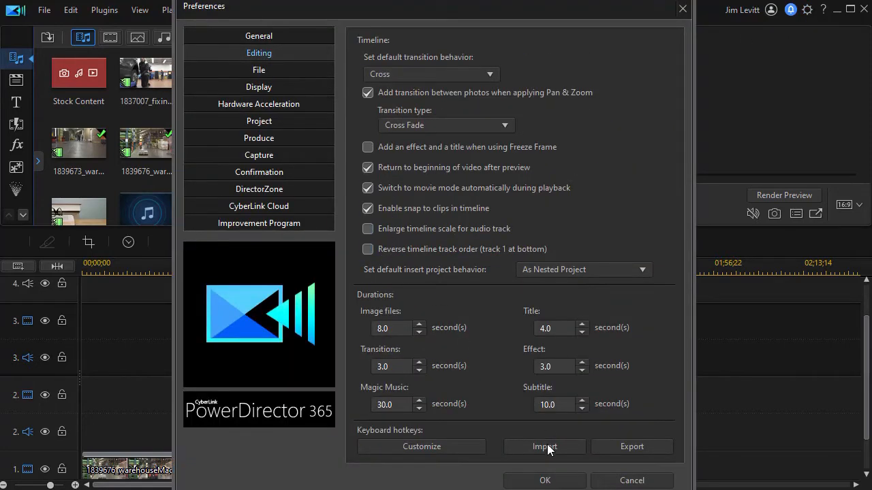
{"action": "left_click", "coordinate": [540, 480]}
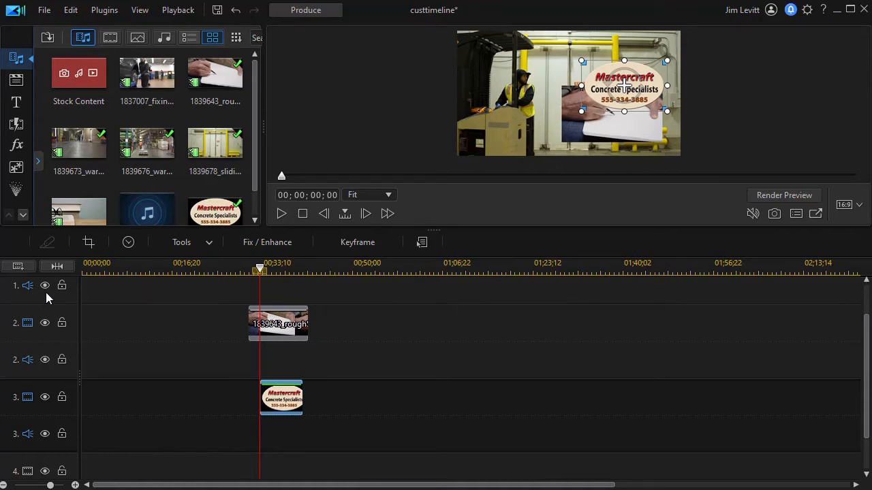
Step: Add 0 video tracks, 1 audio track above track 3 and 1 effect track above track 2
{"action": "right_click", "coordinate": [136, 288]}
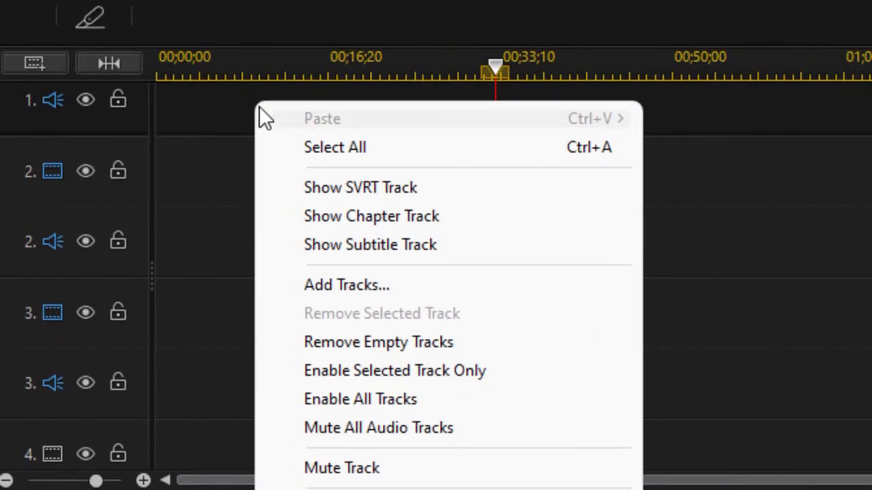
{"action": "left_click", "coordinate": [398, 284]}
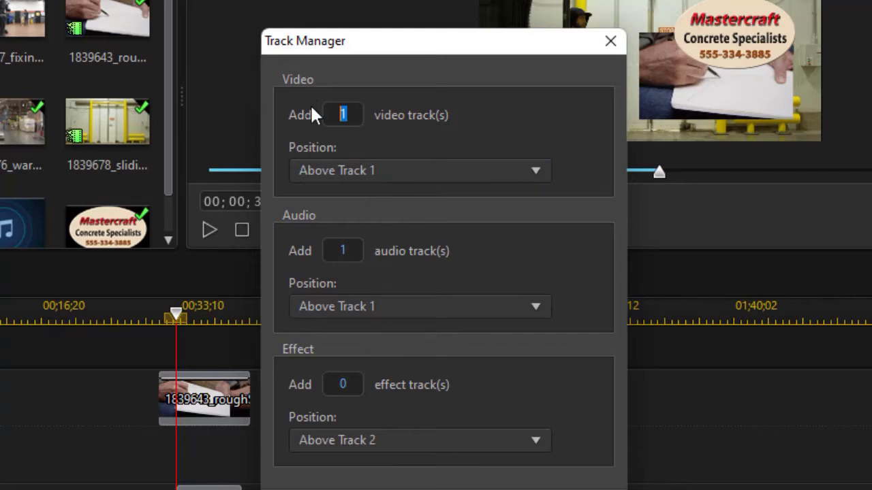
{"action": "type", "text": "0"}
{"action": "left_click", "coordinate": [353, 384]}
{"action": "type", "text": "1"}
{"action": "left_click", "coordinate": [542, 310]}
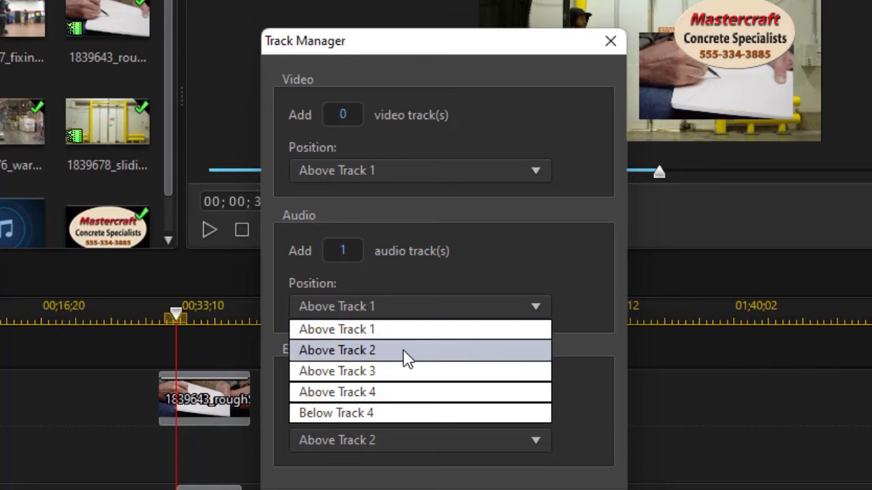
{"action": "left_click", "coordinate": [399, 371]}
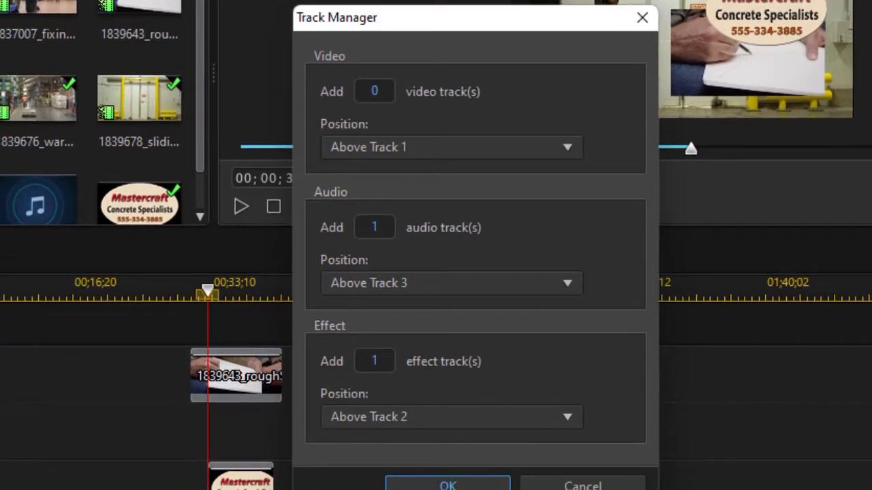
{"action": "left_click", "coordinate": [448, 485]}
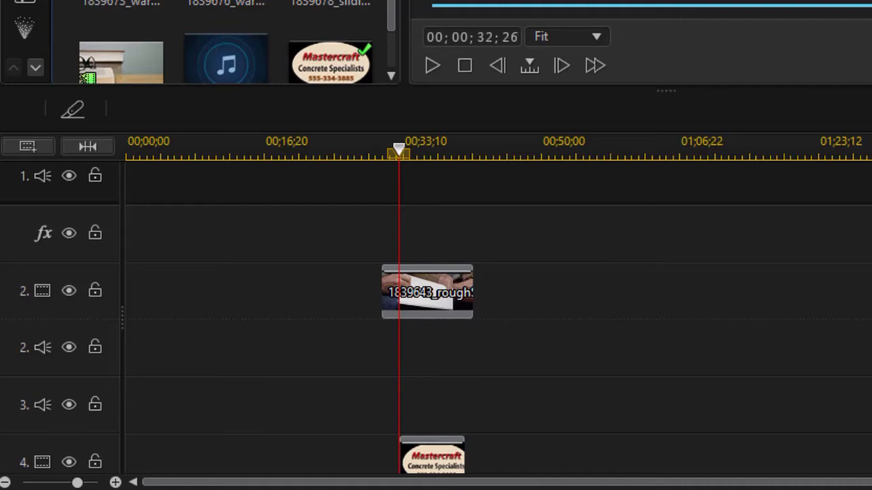
Step: Enable only track 1 in the timeline so that all other tracks are hidden
{"action": "scroll", "coordinate": [497, 317], "scroll_direction": "up", "scroll_amount": 2}
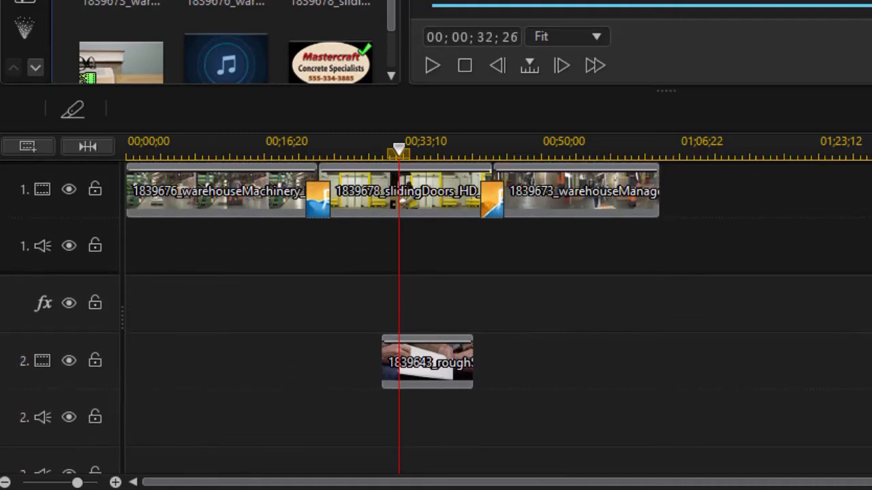
{"action": "right_click", "coordinate": [683, 180]}
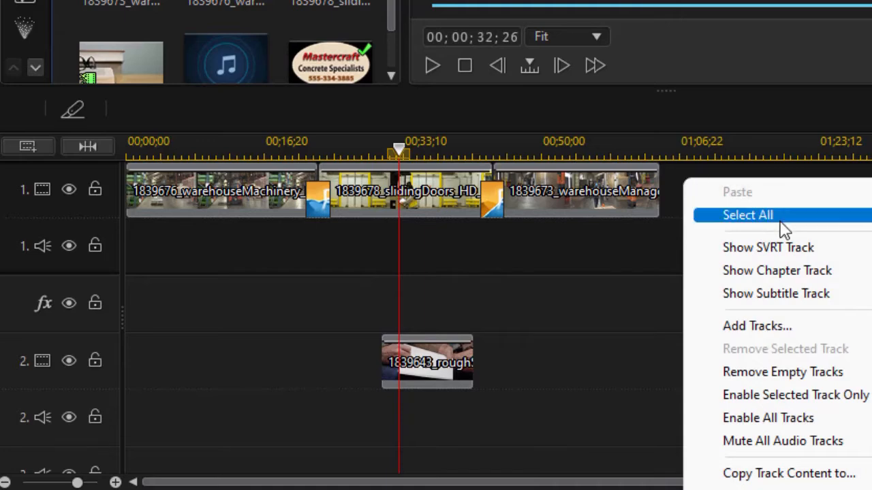
{"action": "left_click", "coordinate": [814, 400]}
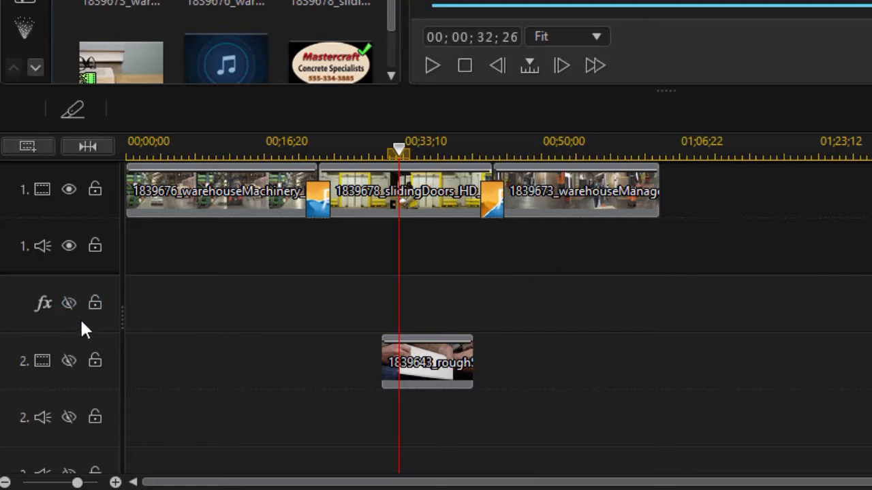
{"action": "scroll", "coordinate": [203, 298], "scroll_direction": "right", "scroll_amount": 3}
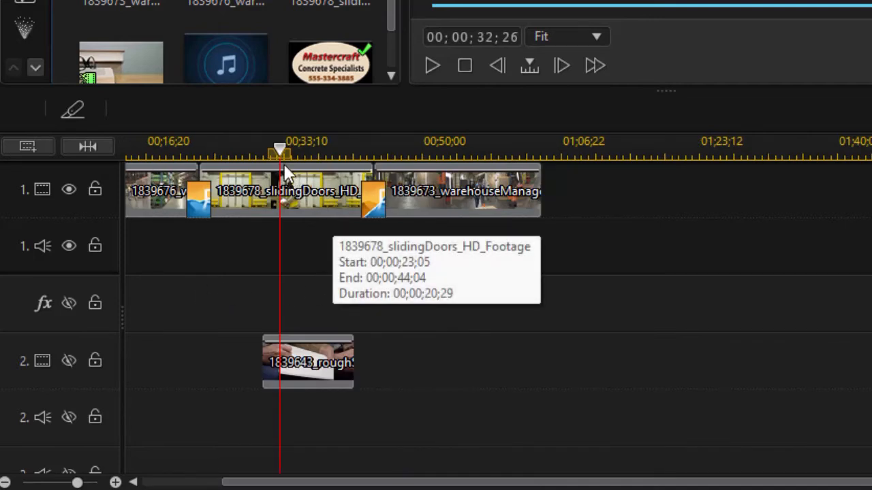
Step: Place the playhead at 00;00;36;11 and re-enable video tracks 2 and 4 so their overlays show in the preview
{"action": "left_click_drag", "start_coordinate": [282, 154], "coordinate": [310, 159]}
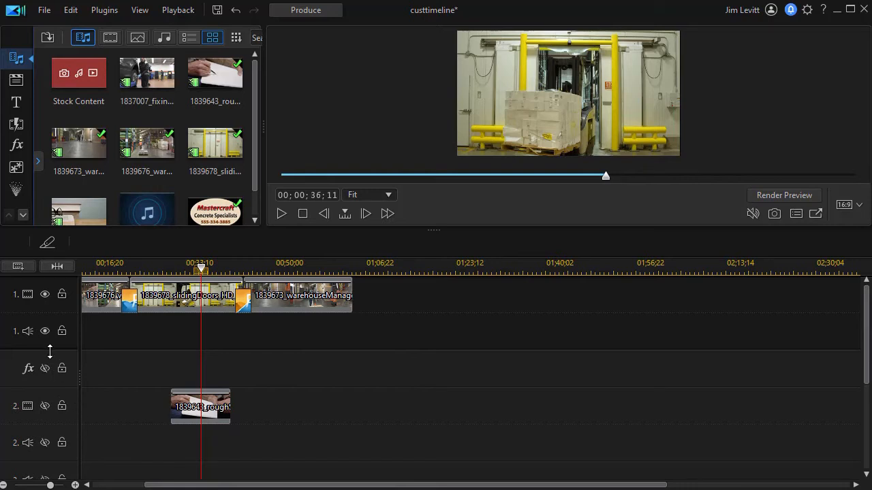
{"action": "left_click", "coordinate": [43, 406]}
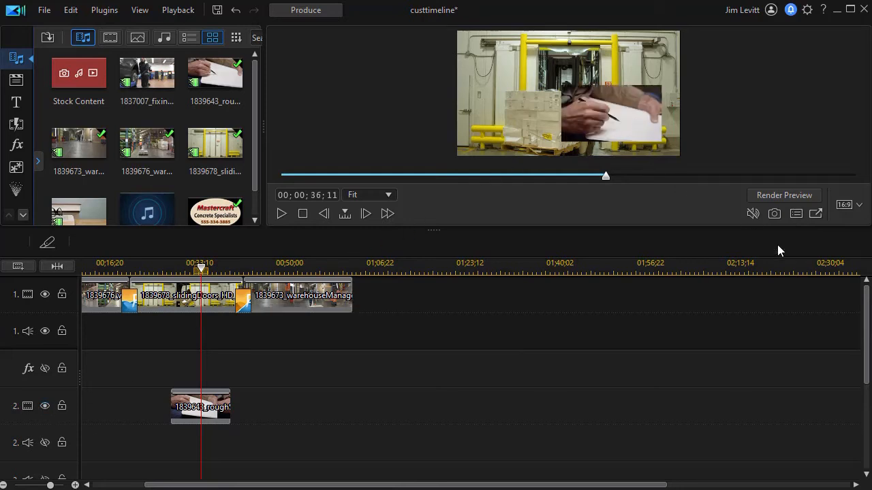
{"action": "scroll", "coordinate": [465, 405], "scroll_direction": "down", "scroll_amount": 3}
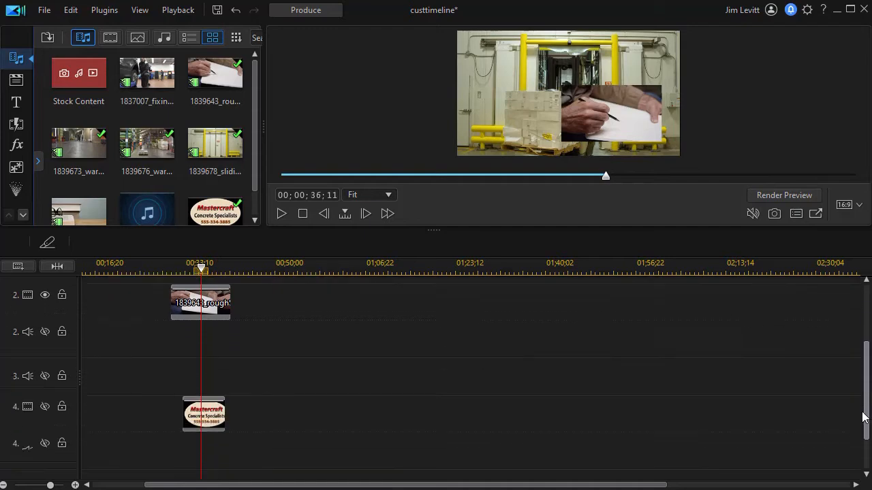
{"action": "left_click", "coordinate": [45, 396]}
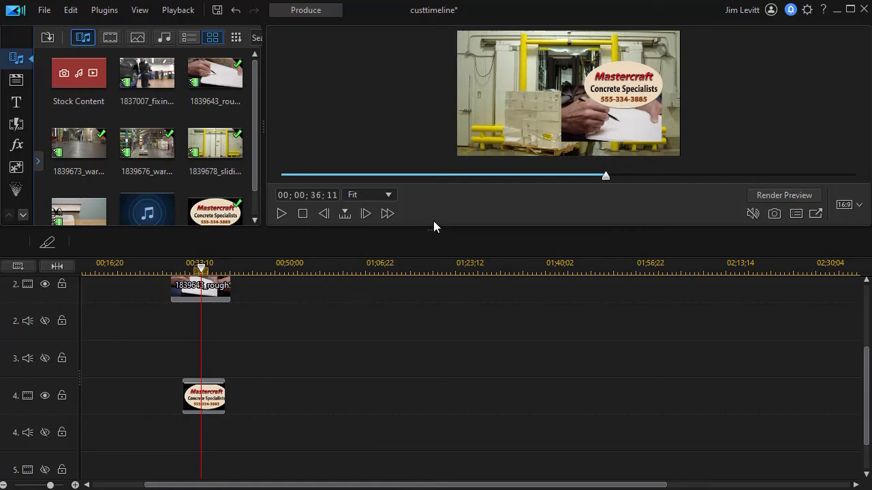
Step: Enlarge the timeline area vertically and mute all audio tracks
{"action": "left_click_drag", "start_coordinate": [435, 229], "coordinate": [435, 155]}
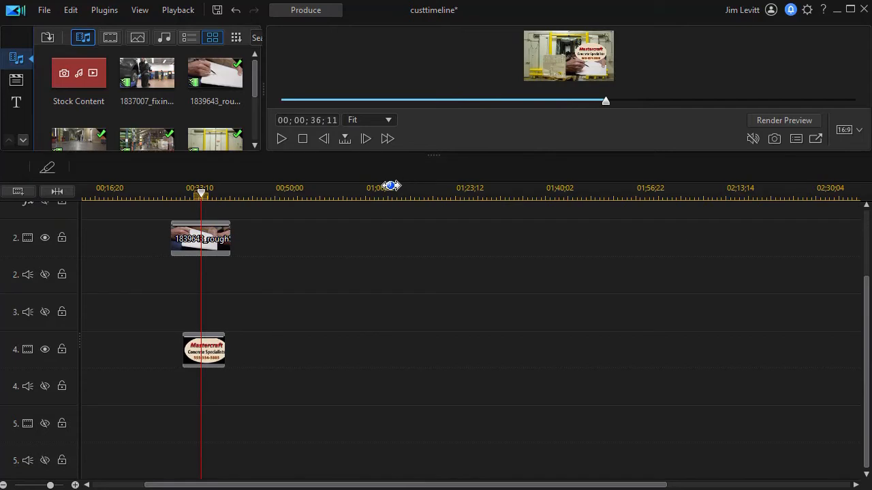
{"action": "right_click", "coordinate": [298, 216]}
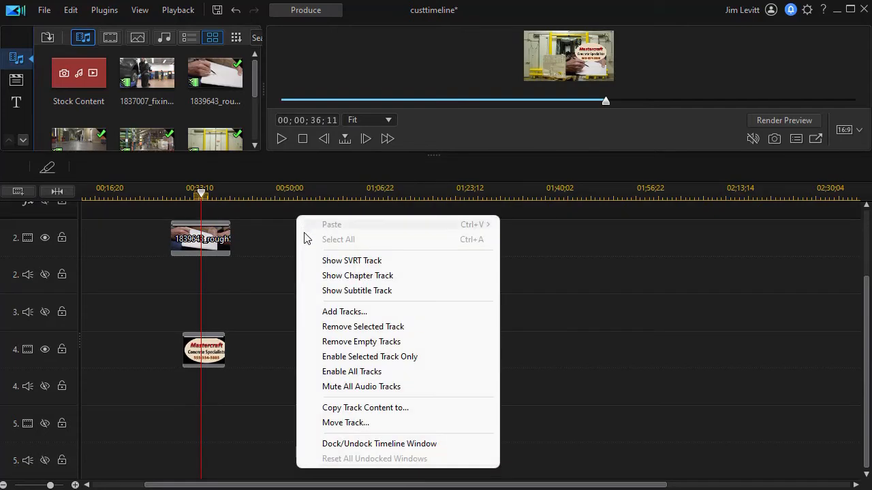
{"action": "left_click", "coordinate": [375, 385]}
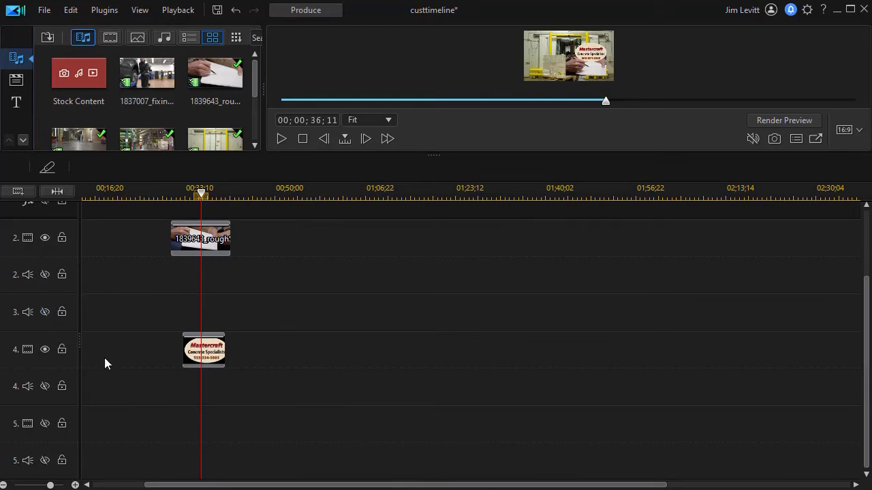
Step: Enable all tracks in the timeline at once
{"action": "right_click", "coordinate": [269, 271]}
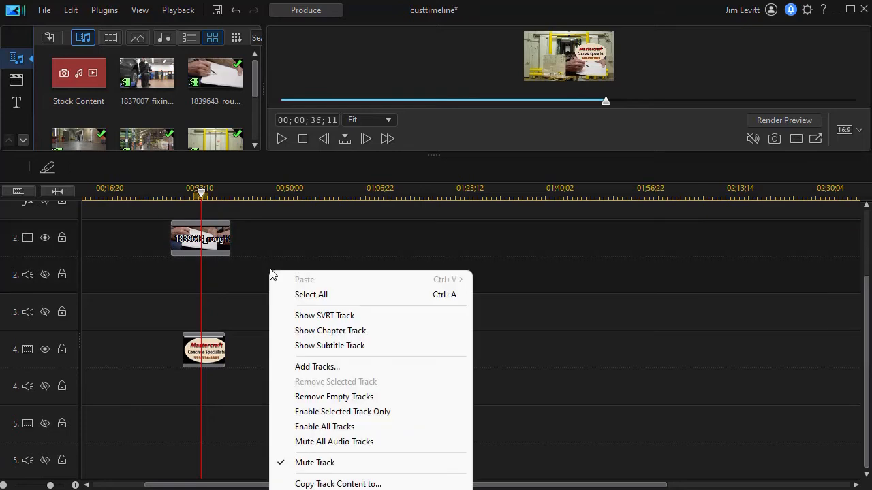
{"action": "left_click", "coordinate": [359, 427]}
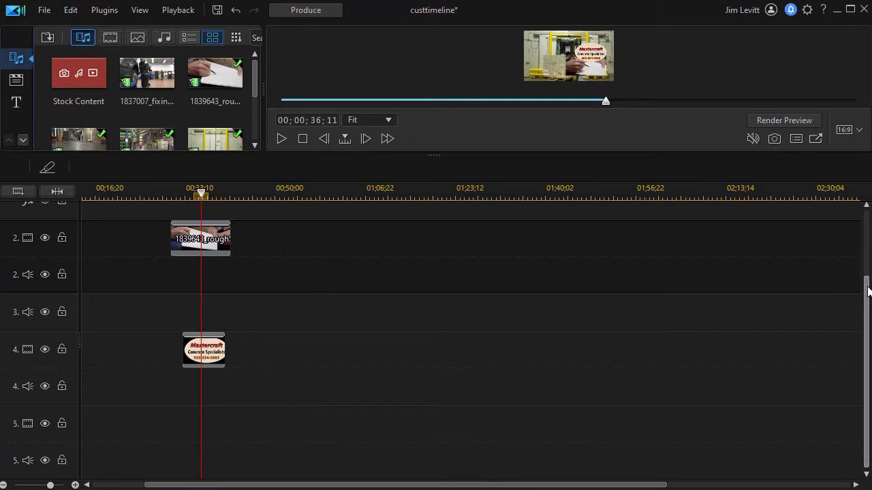
Step: Copy the content of track 1 to a new track placed above track 3
{"action": "scroll", "coordinate": [868, 291], "scroll_direction": "up", "scroll_amount": 3}
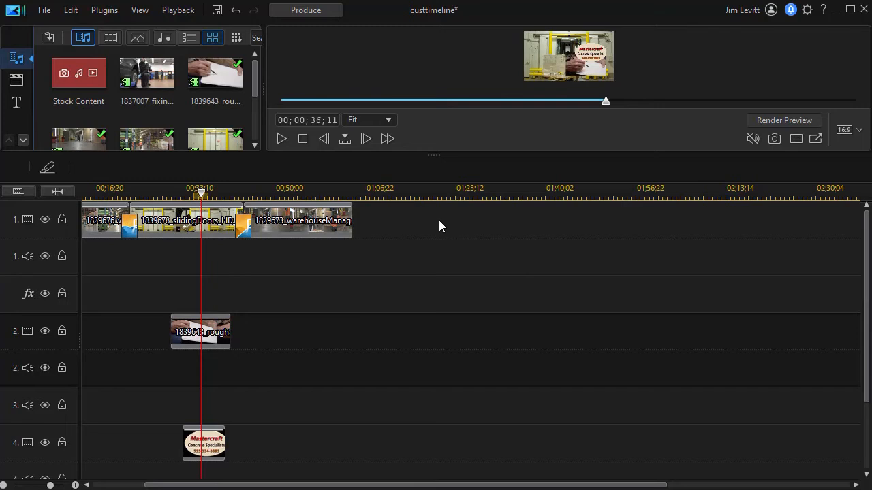
{"action": "right_click", "coordinate": [399, 218]}
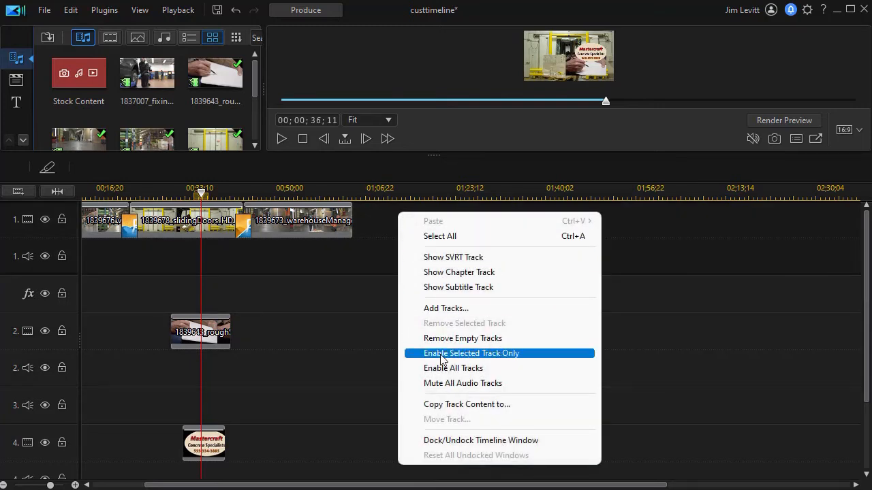
{"action": "left_click", "coordinate": [446, 406]}
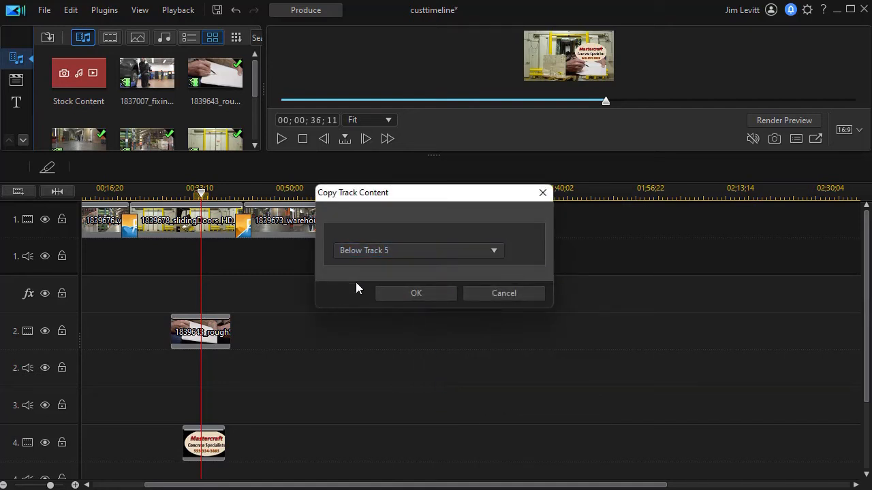
{"action": "left_click", "coordinate": [495, 250]}
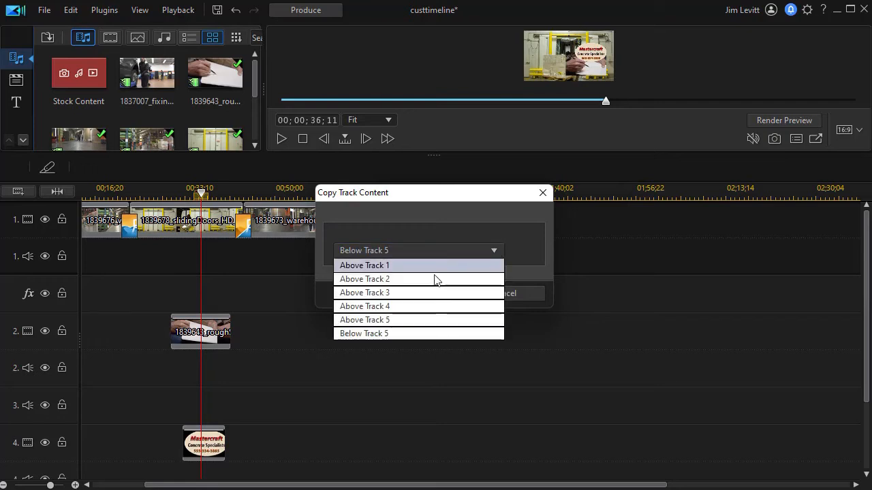
{"action": "left_click", "coordinate": [403, 293]}
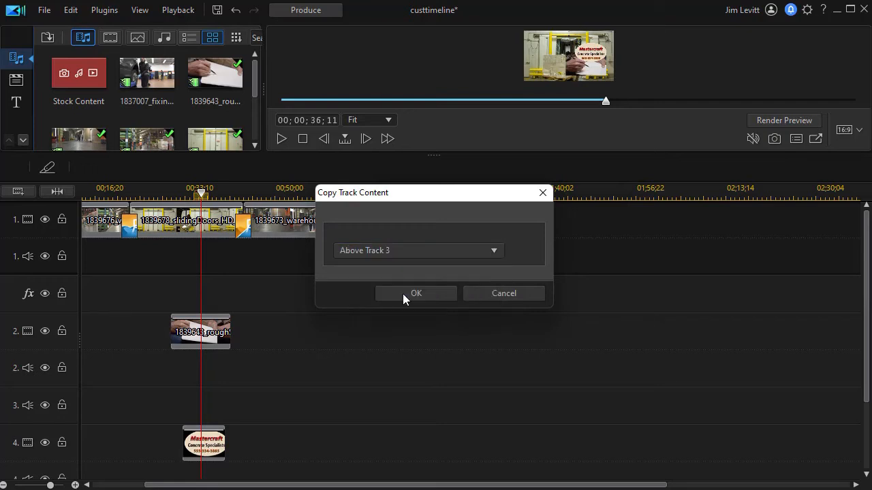
{"action": "left_click", "coordinate": [426, 293]}
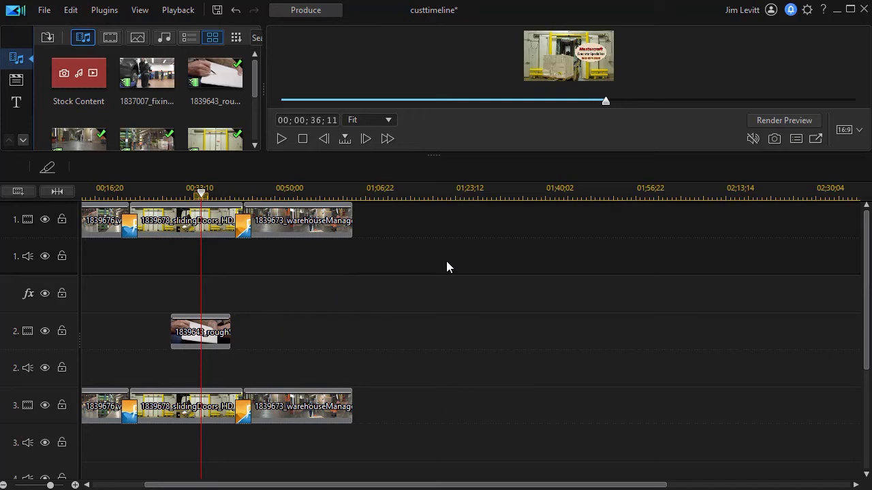
Step: Show the SVRT, chapter and subtitle tracks in the timeline
{"action": "right_click", "coordinate": [397, 222]}
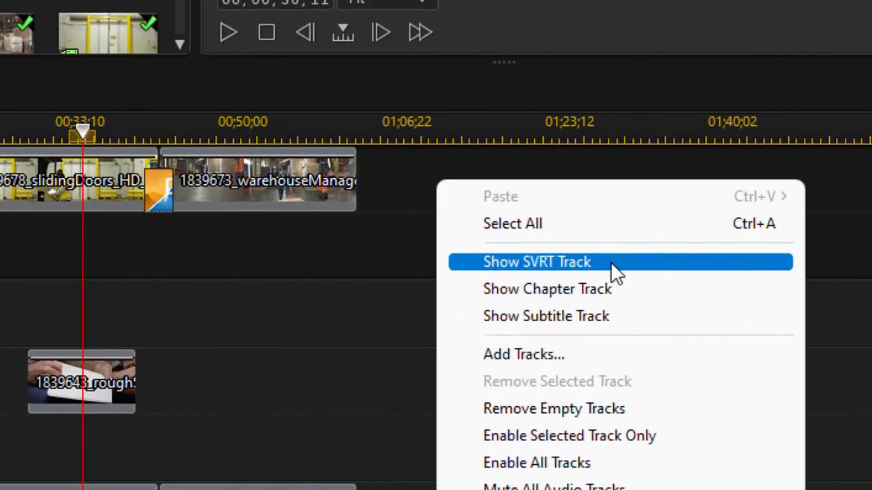
{"action": "left_click", "coordinate": [611, 265]}
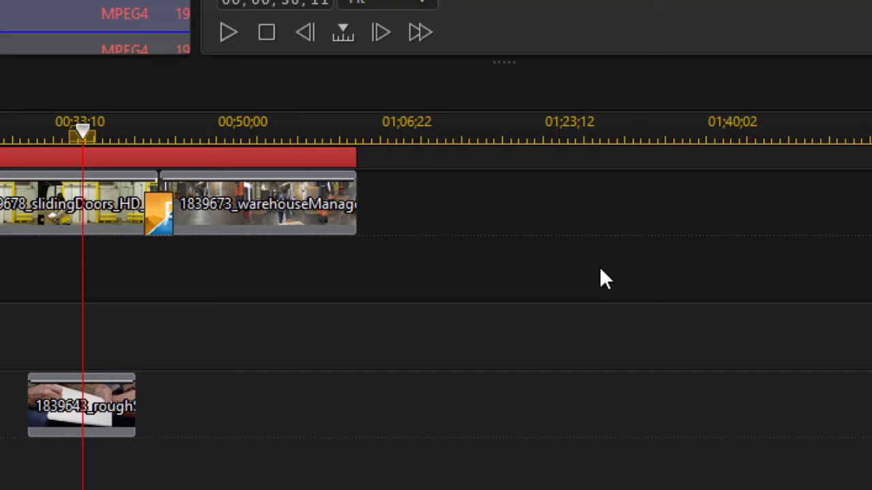
{"action": "right_click", "coordinate": [571, 229]}
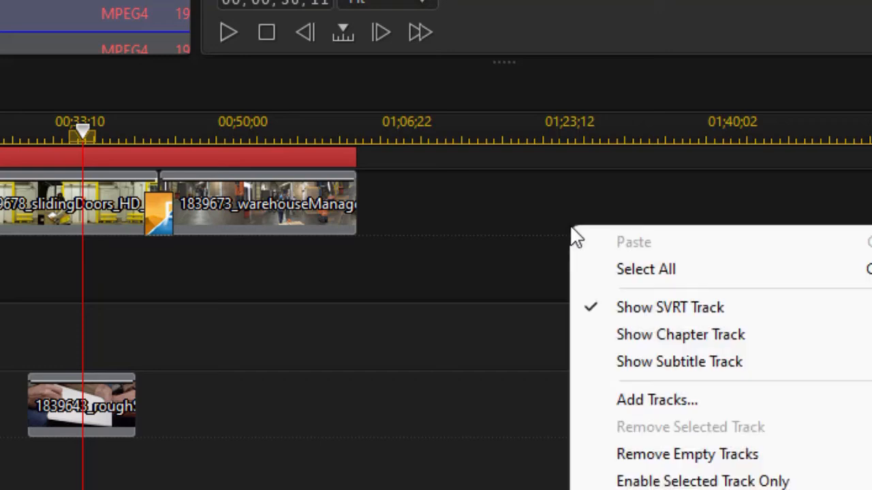
{"action": "left_click", "coordinate": [638, 335]}
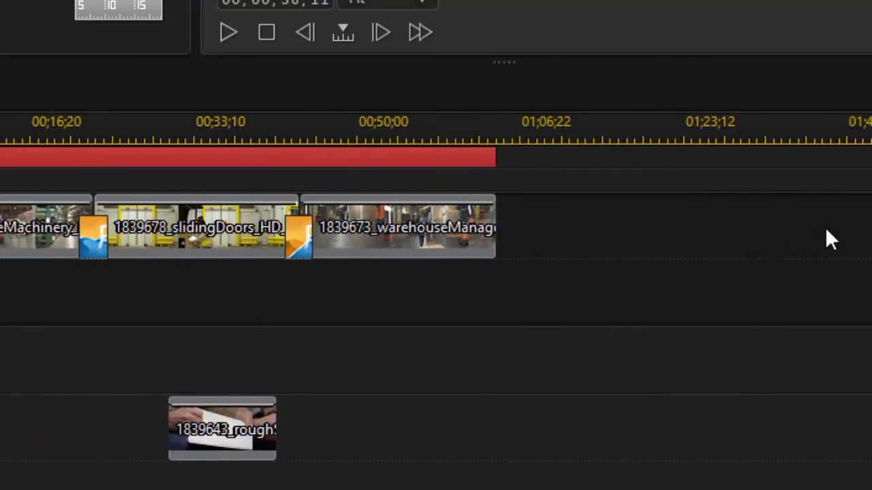
{"action": "right_click", "coordinate": [670, 226]}
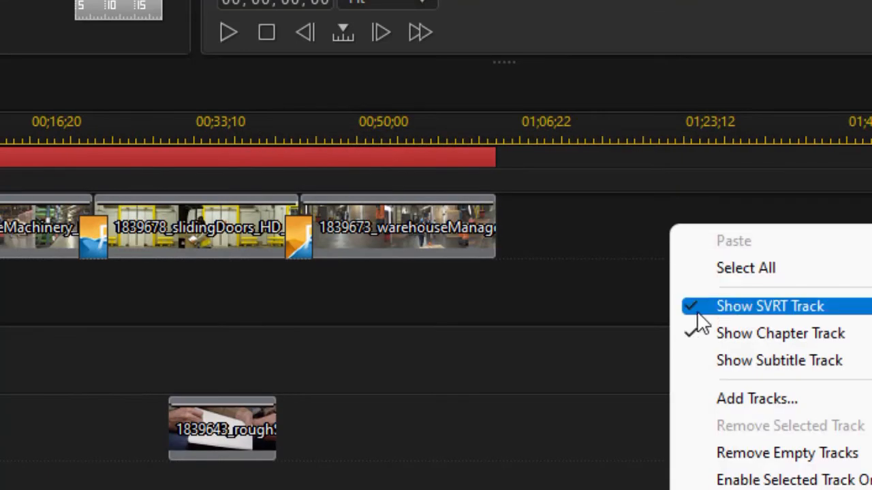
{"action": "left_click", "coordinate": [701, 354]}
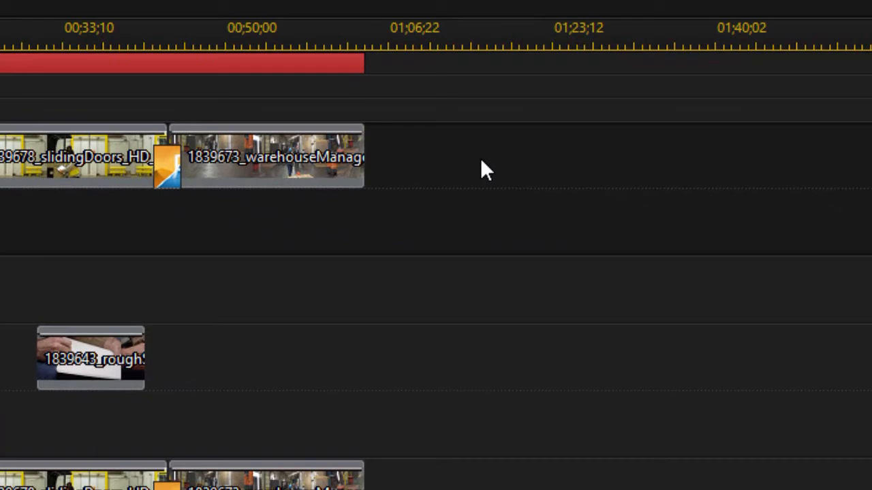
Step: Hide the SVRT, chapter and subtitle tracks from the timeline again
{"action": "right_click", "coordinate": [481, 161]}
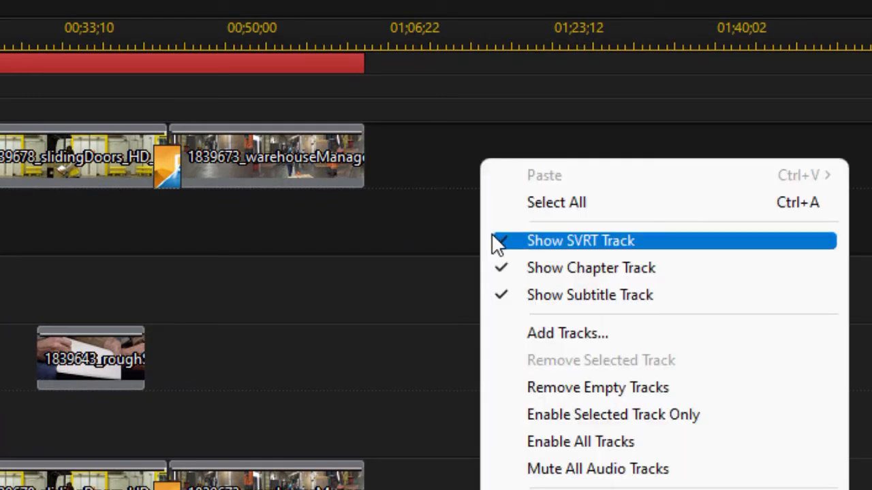
{"action": "left_click", "coordinate": [493, 241]}
{"action": "right_click", "coordinate": [478, 139]}
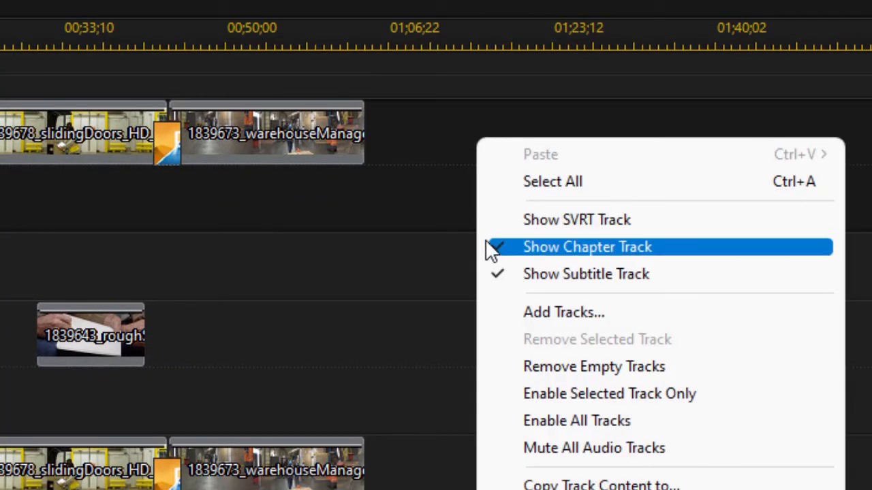
{"action": "left_click", "coordinate": [490, 244]}
{"action": "right_click", "coordinate": [471, 147]}
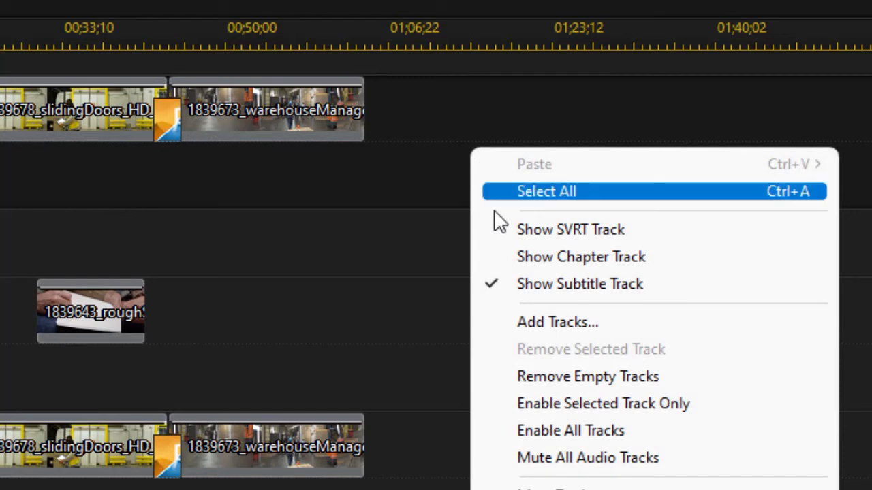
{"action": "left_click", "coordinate": [493, 284]}
Step: Undock the timeline into a floating window, and resize and reposition that window over the preview
{"action": "right_click", "coordinate": [482, 146]}
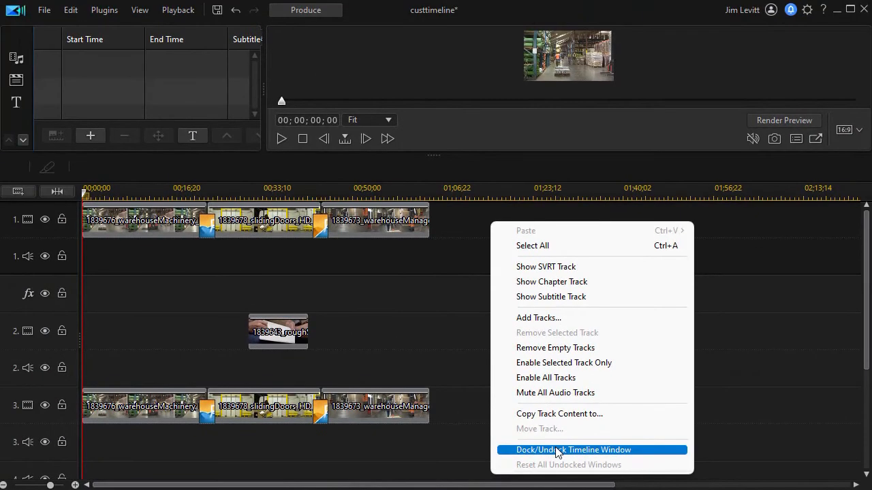
{"action": "left_click", "coordinate": [501, 417]}
{"action": "left_click_drag", "start_coordinate": [471, 152], "coordinate": [448, 151]}
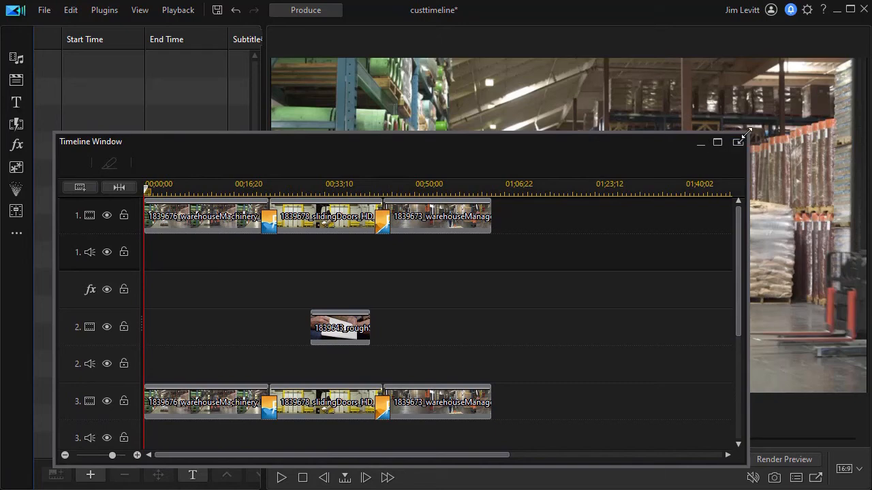
{"action": "left_click_drag", "start_coordinate": [746, 135], "coordinate": [821, 189]}
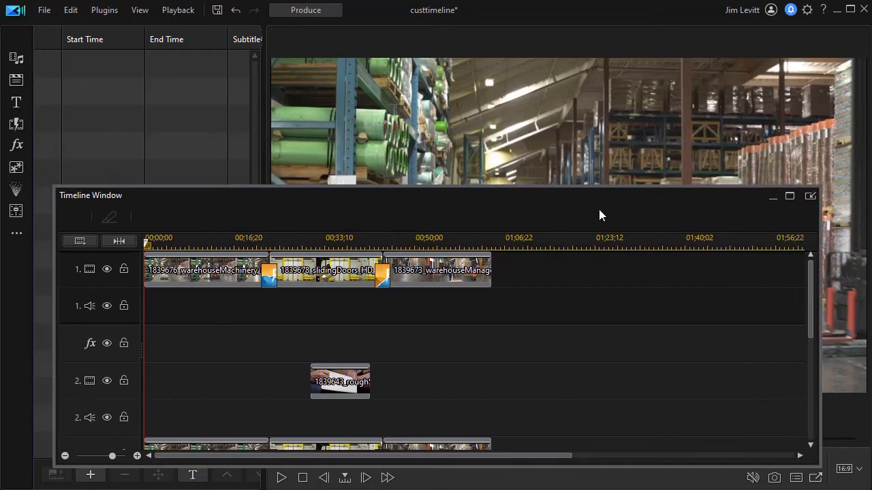
{"action": "left_click_drag", "start_coordinate": [513, 208], "coordinate": [526, 175]}
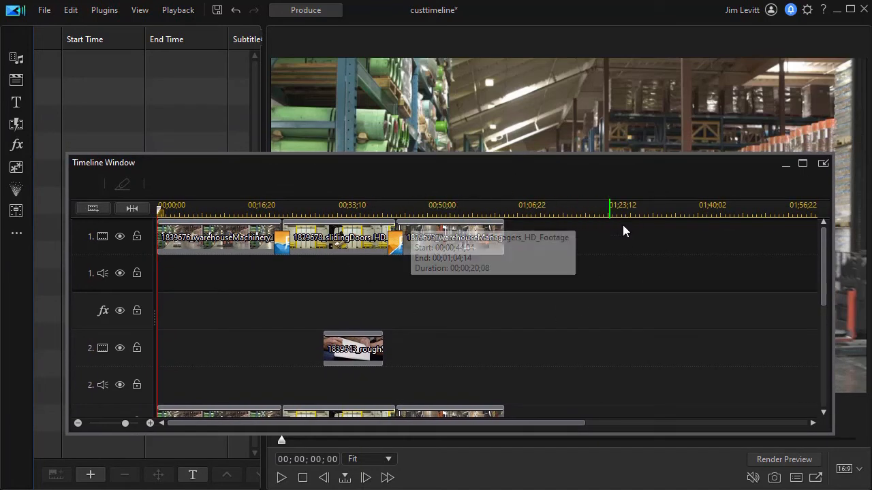
Step: Dock the timeline window back into the workspace and readjust the height of the timeline area
{"action": "left_click", "coordinate": [824, 165]}
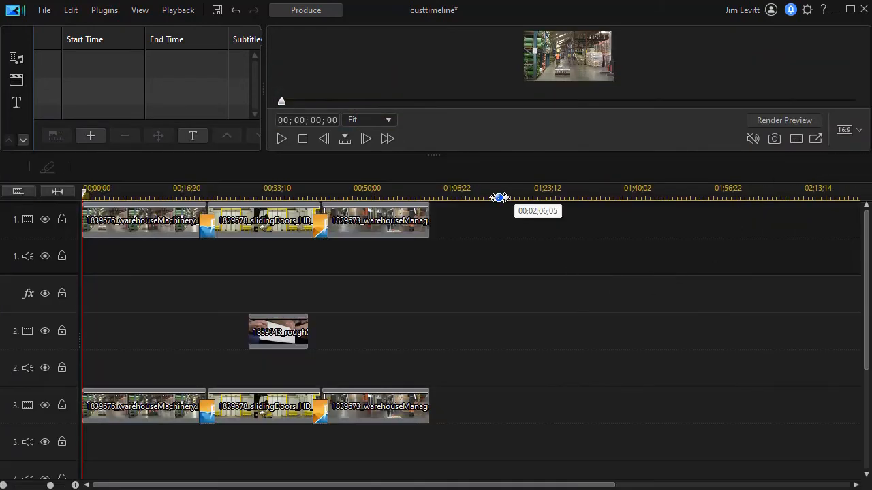
{"action": "left_click_drag", "start_coordinate": [435, 156], "coordinate": [432, 289]}
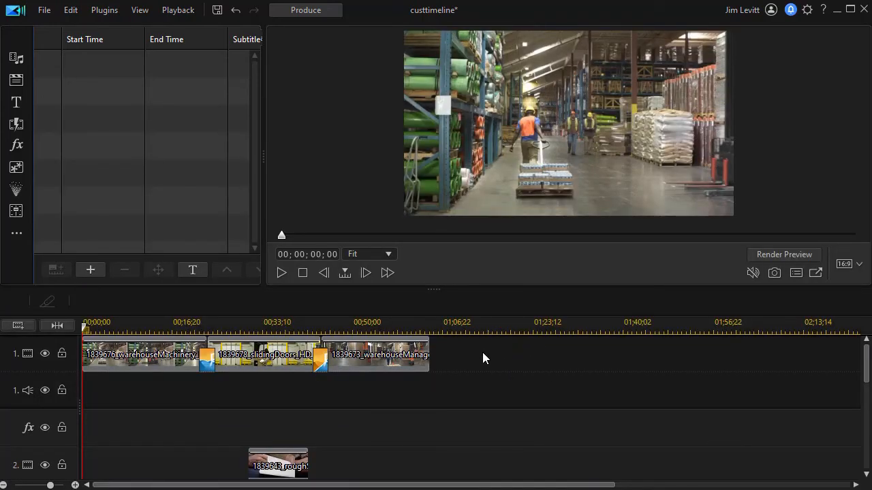
{"action": "left_click_drag", "start_coordinate": [433, 289], "coordinate": [433, 168]}
Step: Remove all empty tracks from the timeline
{"action": "right_click", "coordinate": [473, 230]}
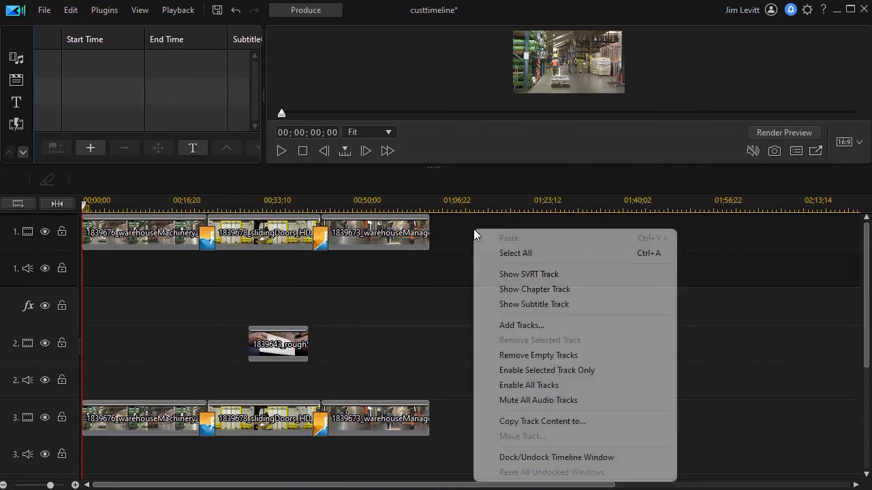
{"action": "left_click", "coordinate": [550, 355]}
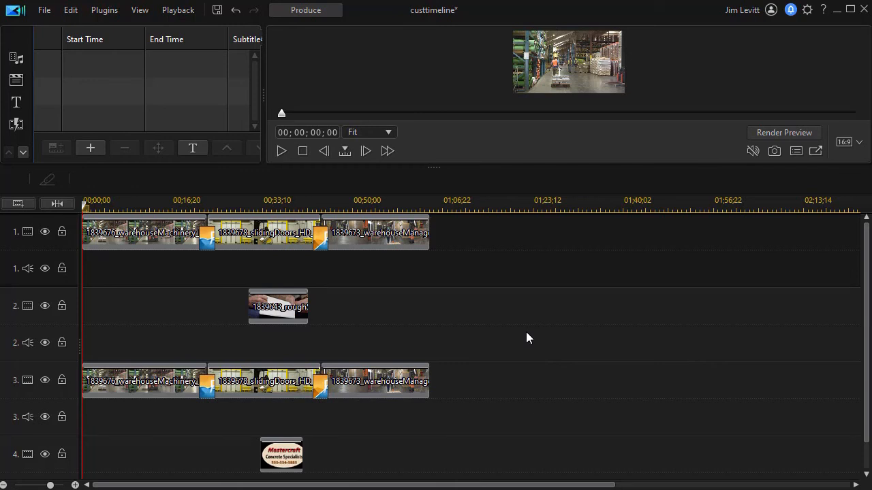
Step: Delete the rough sketch clip from video track 2 and try to remove the empty tracks
{"action": "left_click", "coordinate": [289, 308]}
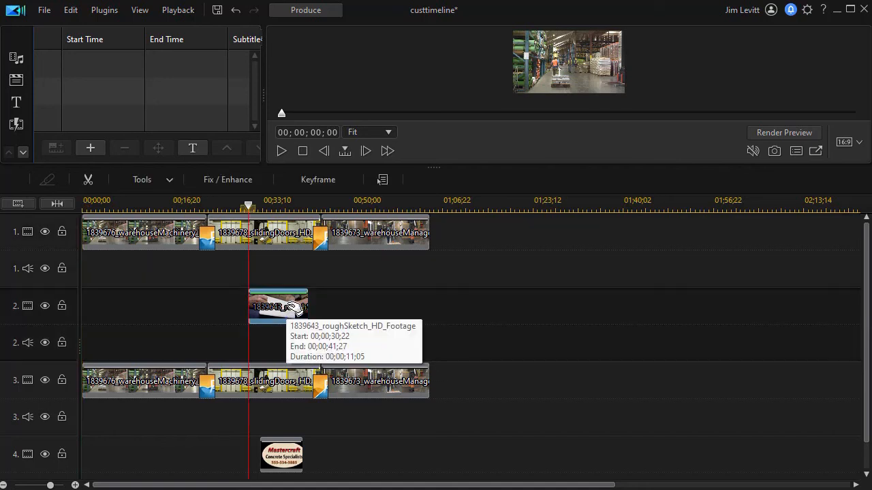
{"action": "key", "text": "Delete"}
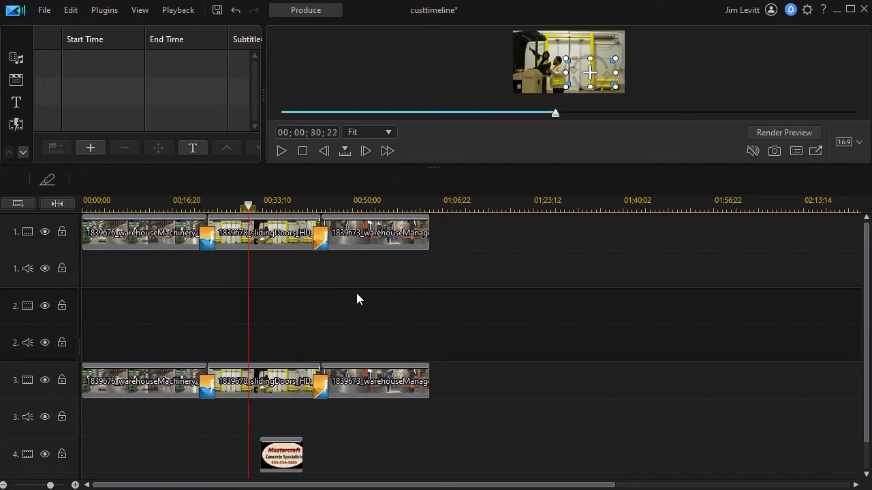
{"action": "right_click", "coordinate": [477, 301]}
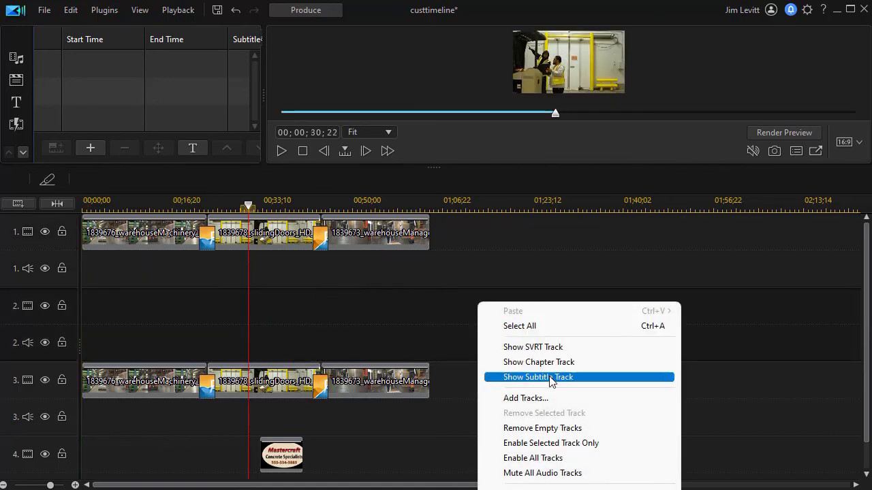
{"action": "left_click", "coordinate": [545, 428]}
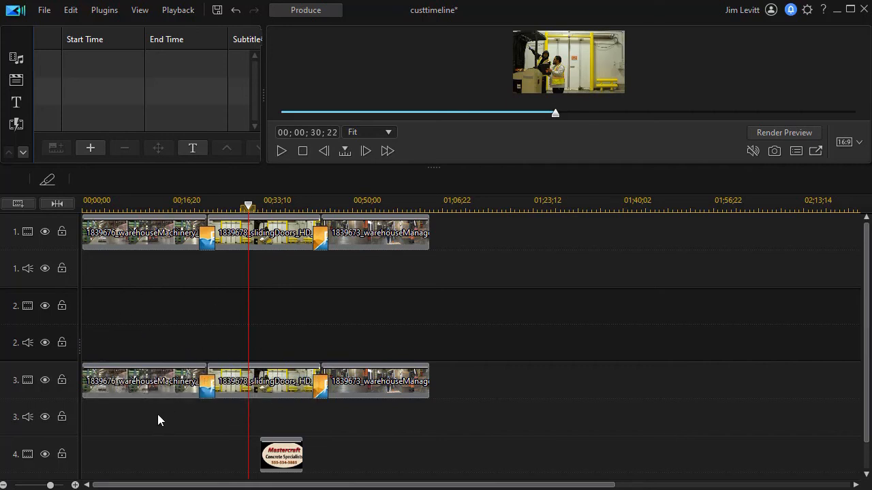
Step: Delete the concrete logo clip from video track 4 and remove the empty tracks from the timeline
{"action": "left_click", "coordinate": [291, 463]}
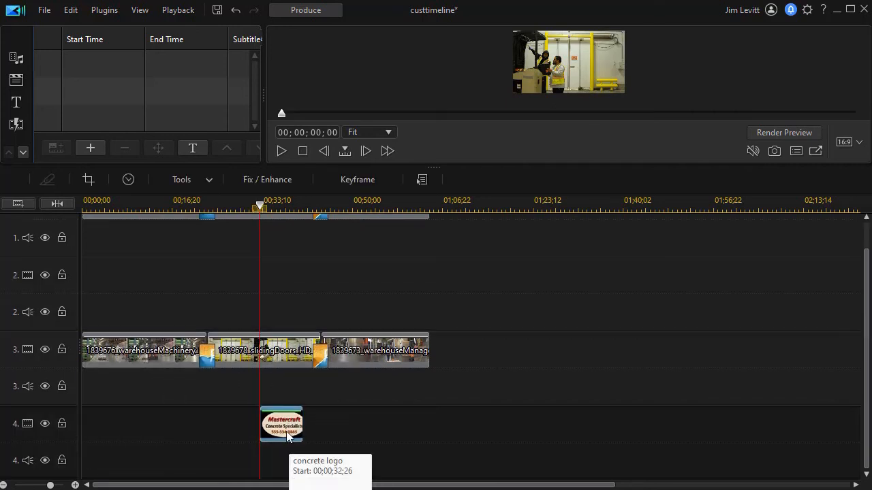
{"action": "key", "text": "Delete"}
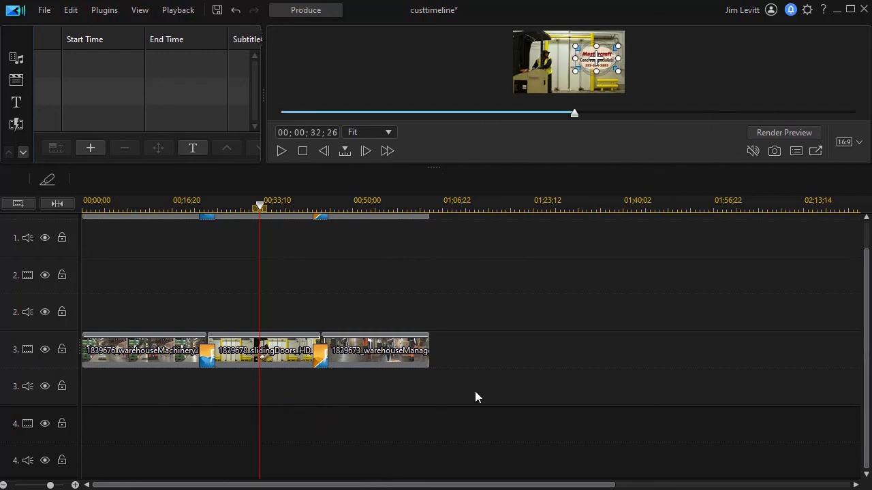
{"action": "right_click", "coordinate": [479, 393]}
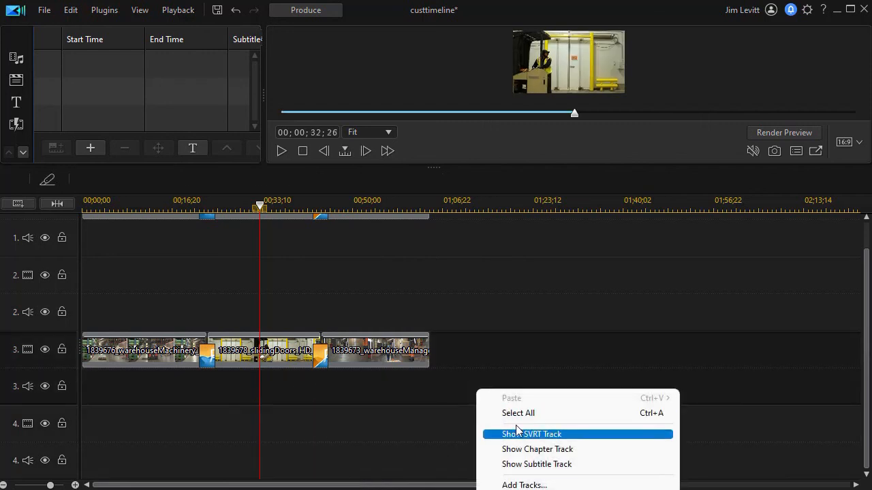
{"action": "right_click", "coordinate": [514, 237]}
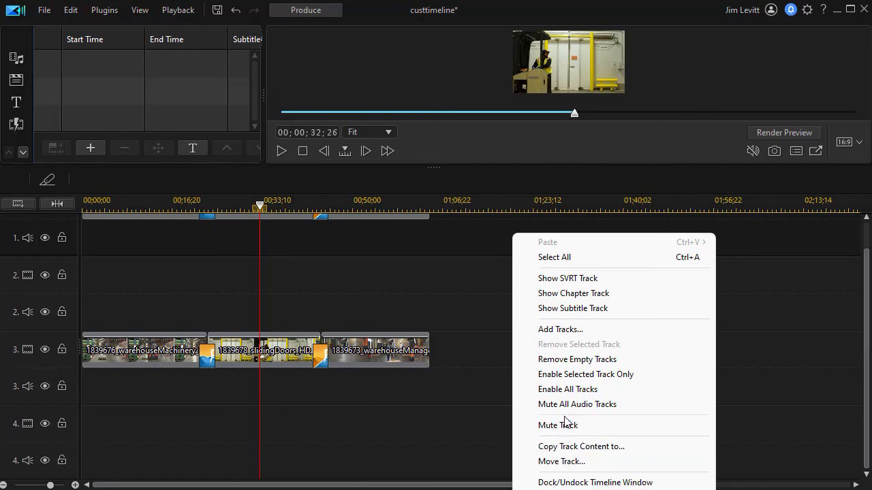
{"action": "left_click", "coordinate": [562, 360]}
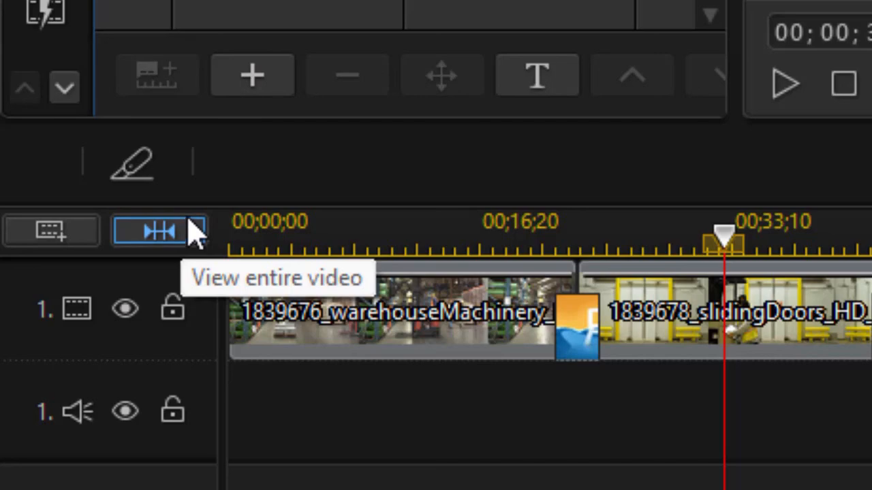
Step: Fit the entire video into the visible width of the timeline
{"action": "left_click", "coordinate": [194, 232]}
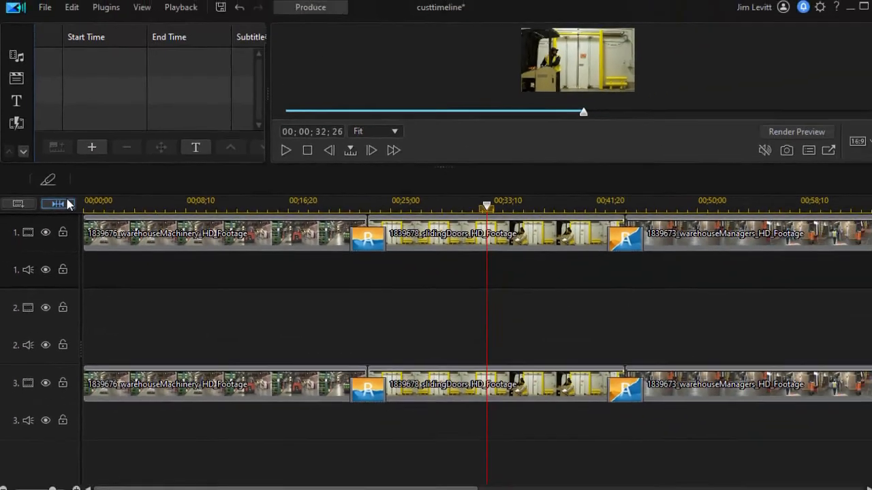